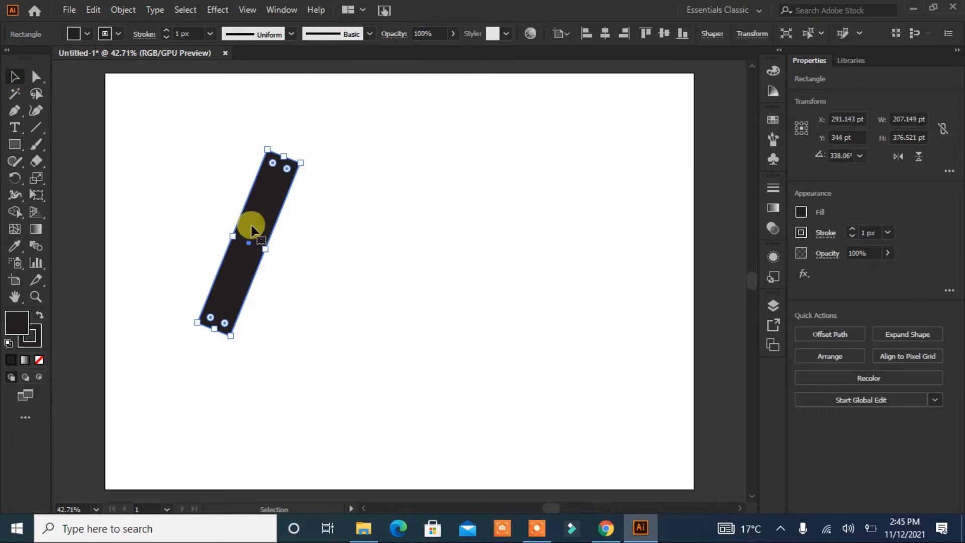
# Step: Create a mirrored copy of the slanted bar using Reflect across the vertical axis, with the preview enabled
pyautogui.moveTo(308, 426)
pyautogui.click(468, 355)
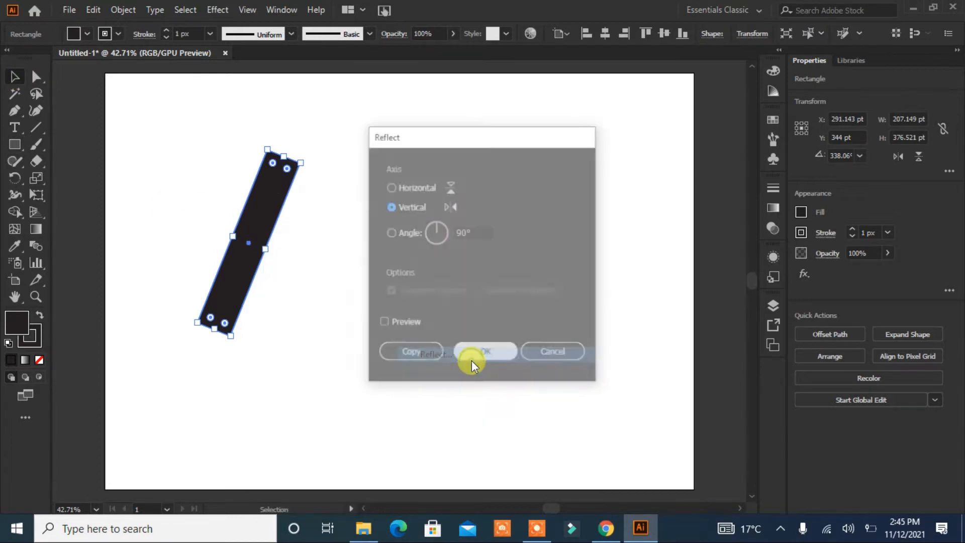
pyautogui.click(403, 324)
pyautogui.click(405, 354)
# Step: Rotate both bars to a steeper angle and position them so their upper ends overlap, forming an inverted V
pyautogui.moveTo(270, 263); pyautogui.dragTo(313, 242)
pyautogui.moveTo(371, 326); pyautogui.dragTo(346, 328)
pyautogui.click(210, 325)
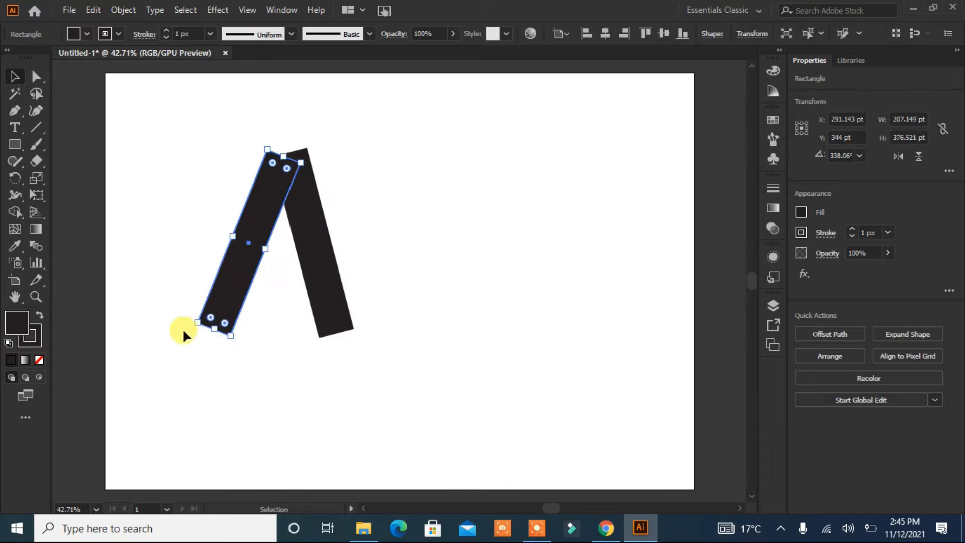
pyautogui.moveTo(188, 325); pyautogui.dragTo(207, 336)
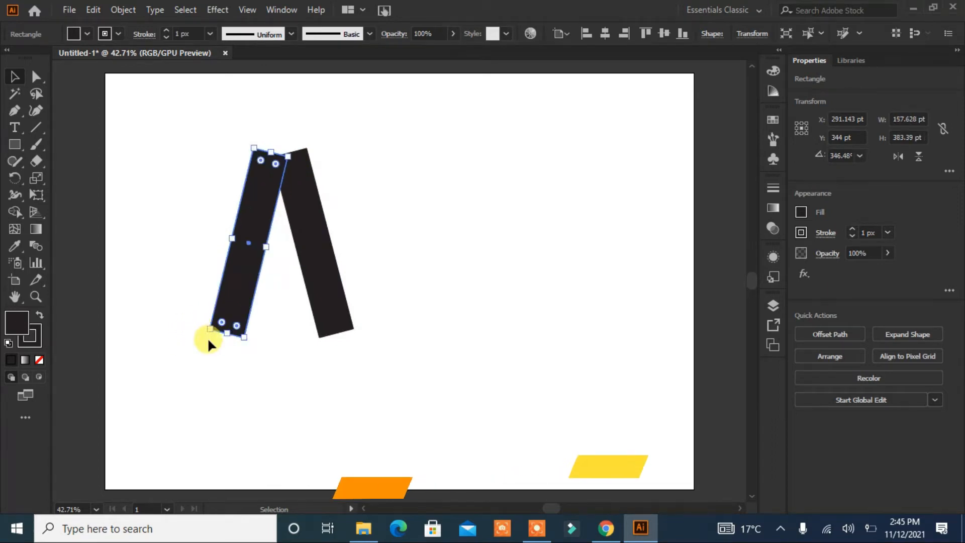
pyautogui.moveTo(245, 289); pyautogui.dragTo(258, 290)
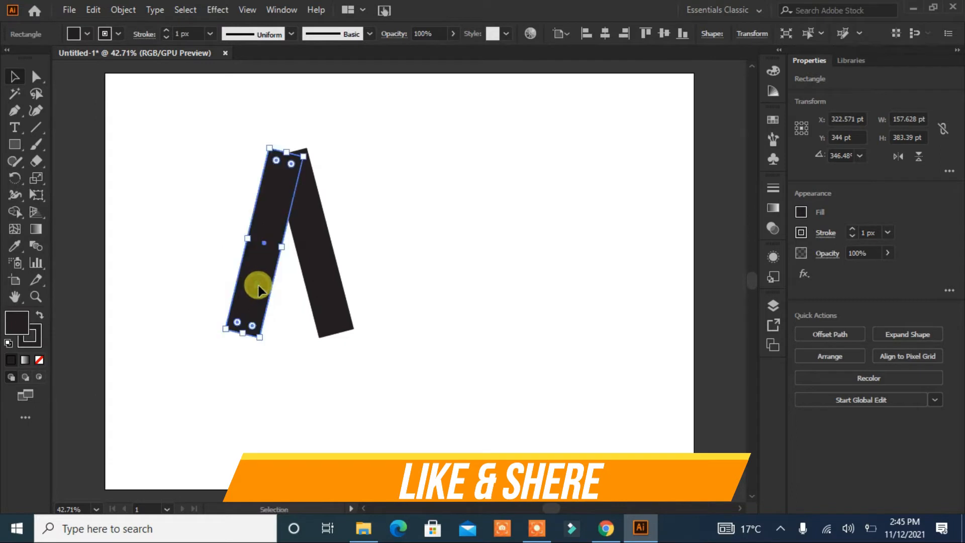
pyautogui.moveTo(319, 266); pyautogui.dragTo(315, 271)
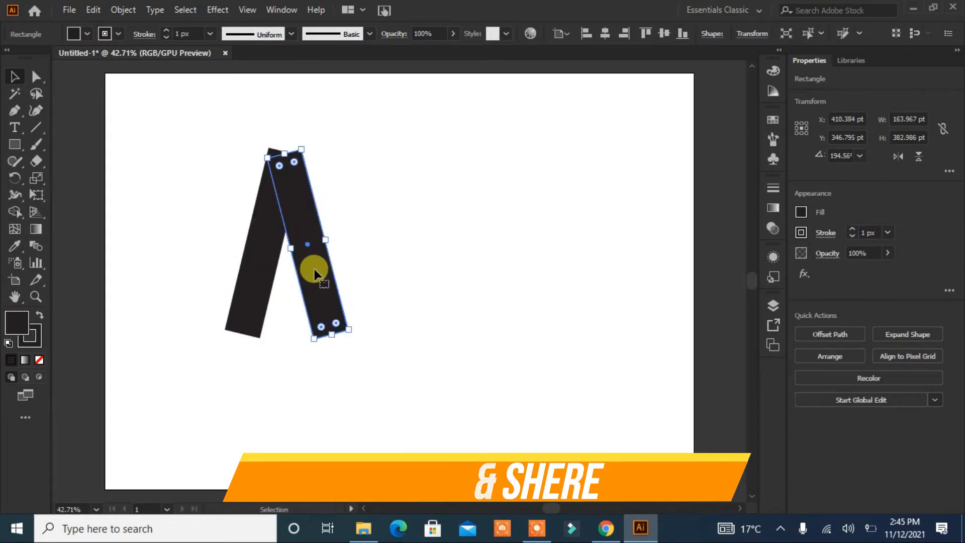
pyautogui.click(431, 300)
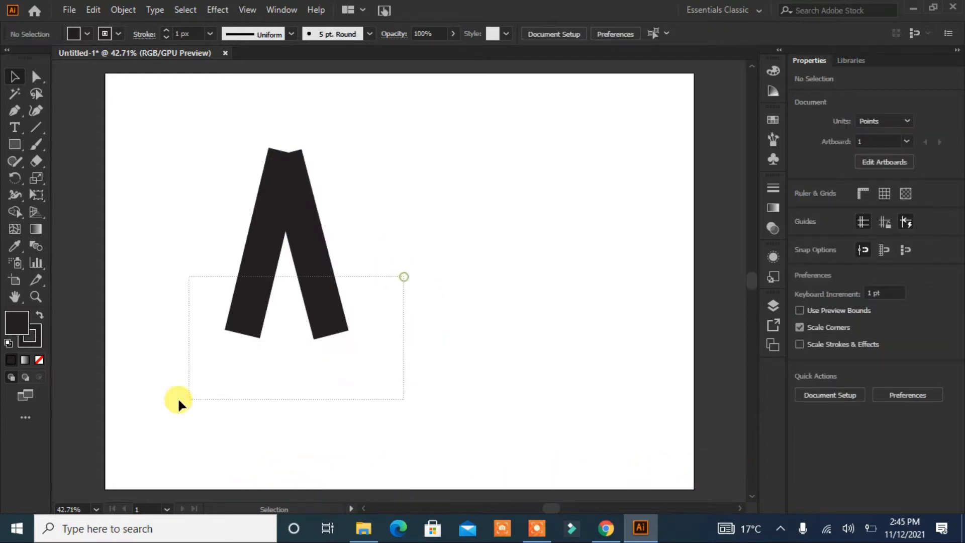
# Step: Select both bars and enlarge them together to about 360 × 515 pt
pyautogui.hotkey('ctrl', 'a')
pyautogui.moveTo(281, 337); pyautogui.dragTo(287, 402)
pyautogui.moveTo(351, 275); pyautogui.dragTo(403, 276)
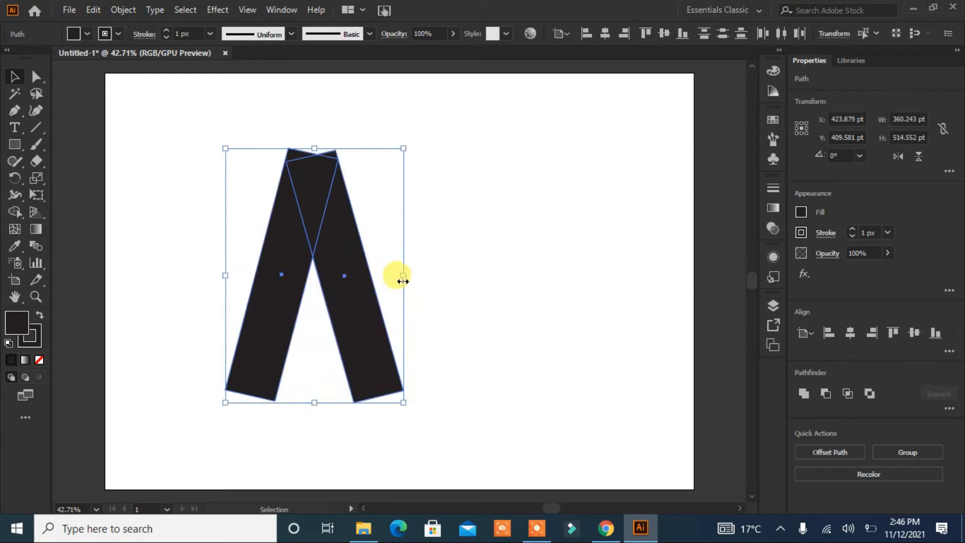
# Step: Draw a rectangle about 410 × 457 pt and centre it over the two bars, leaving their slanted ends sticking out
pyautogui.click(15, 145)
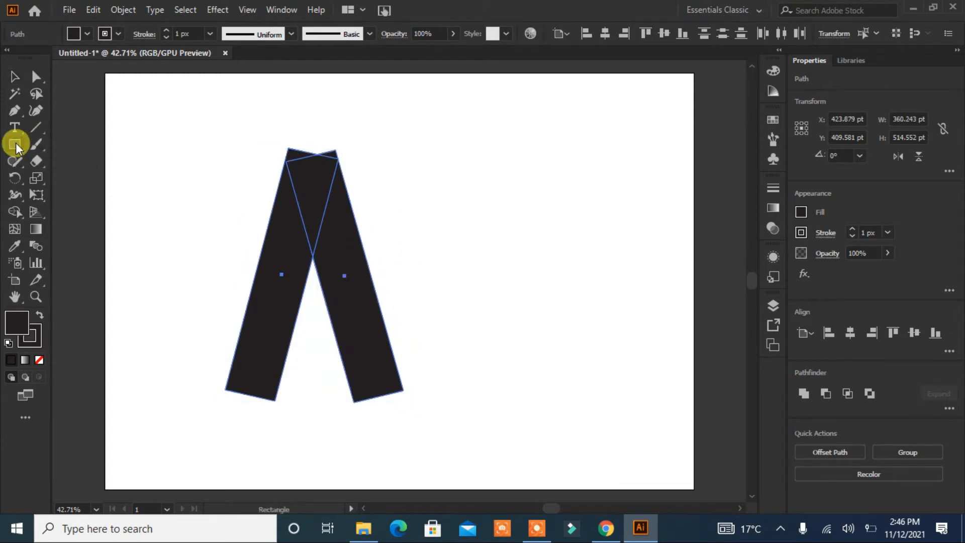
pyautogui.moveTo(228, 162); pyautogui.dragTo(431, 388)
pyautogui.moveTo(328, 280); pyautogui.dragTo(315, 277)
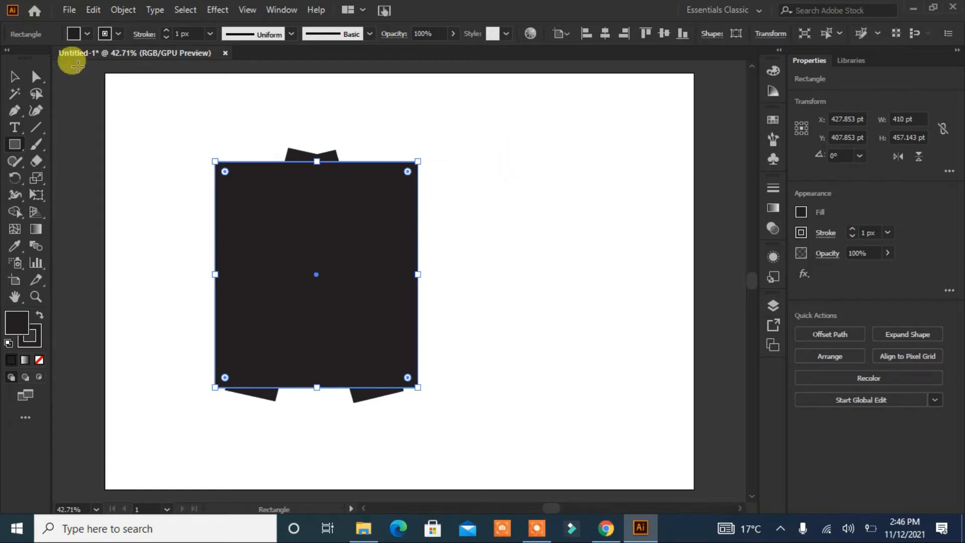
# Step: Select the rectangle and both bars and remove every region outside the legs' outline with the Shape Builder
pyautogui.click(13, 77)
pyautogui.moveTo(473, 155); pyautogui.dragTo(138, 424)
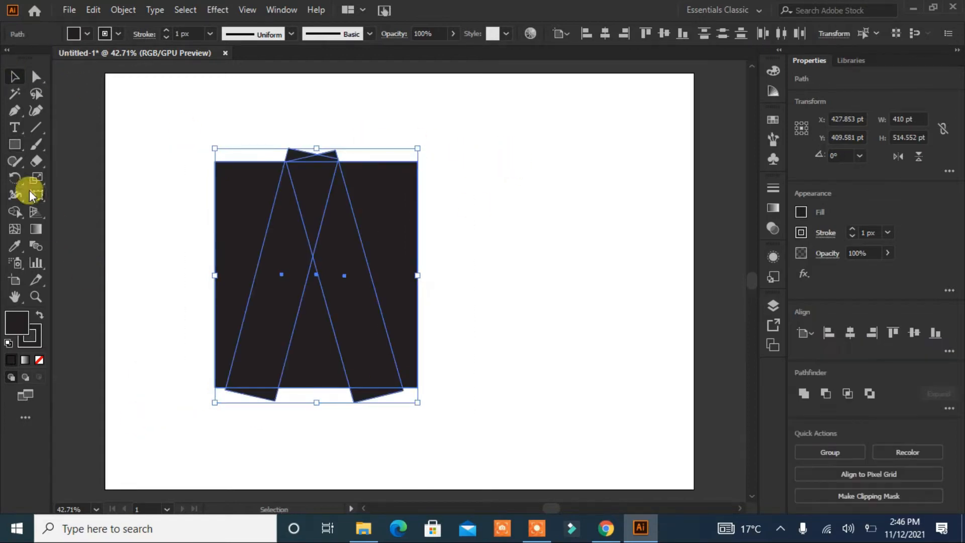
pyautogui.click(14, 211)
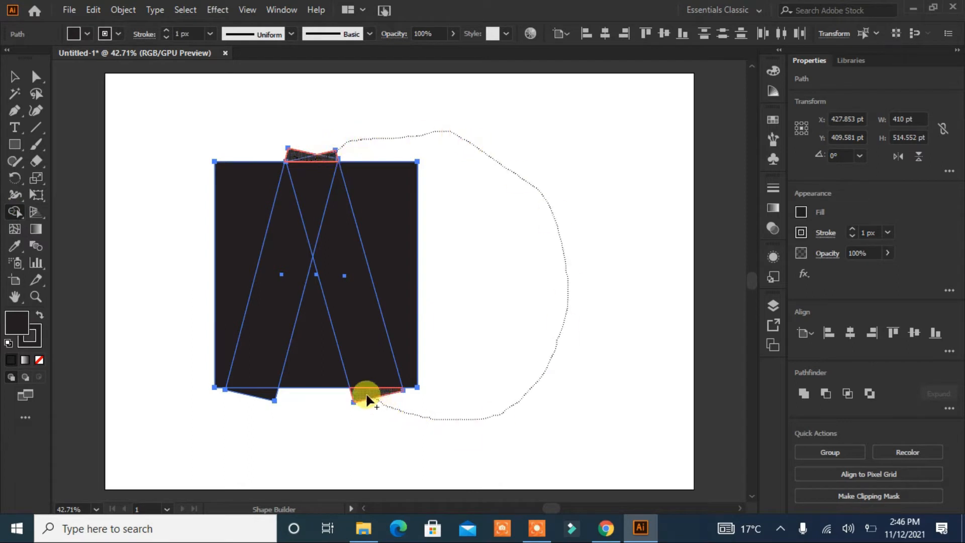
pyautogui.moveTo(205, 361)
pyautogui.mouseDown()
pyautogui.moveTo(220, 327)
pyautogui.moveTo(187, 194)
pyautogui.moveTo(386, 211)
pyautogui.mouseUp()
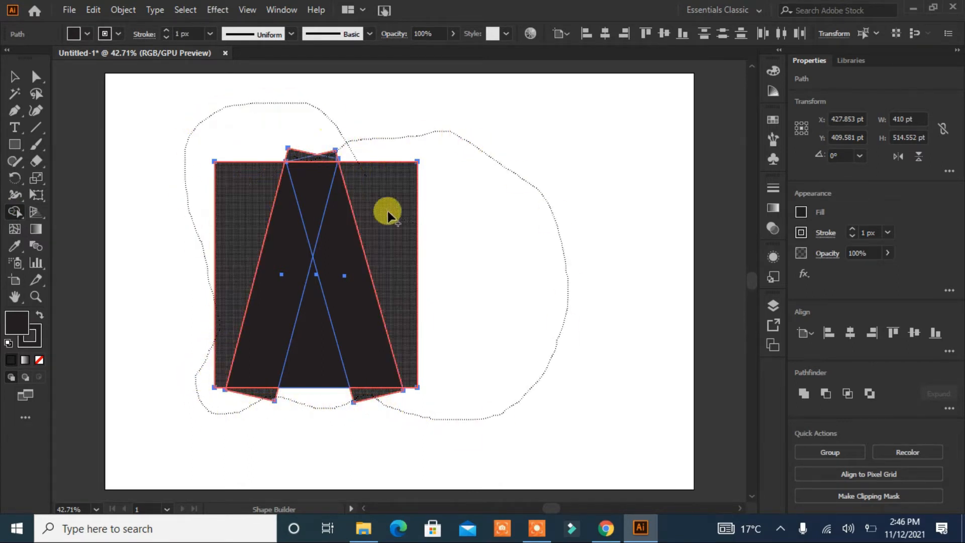
pyautogui.moveTo(594, 264); pyautogui.dragTo(595, 263)
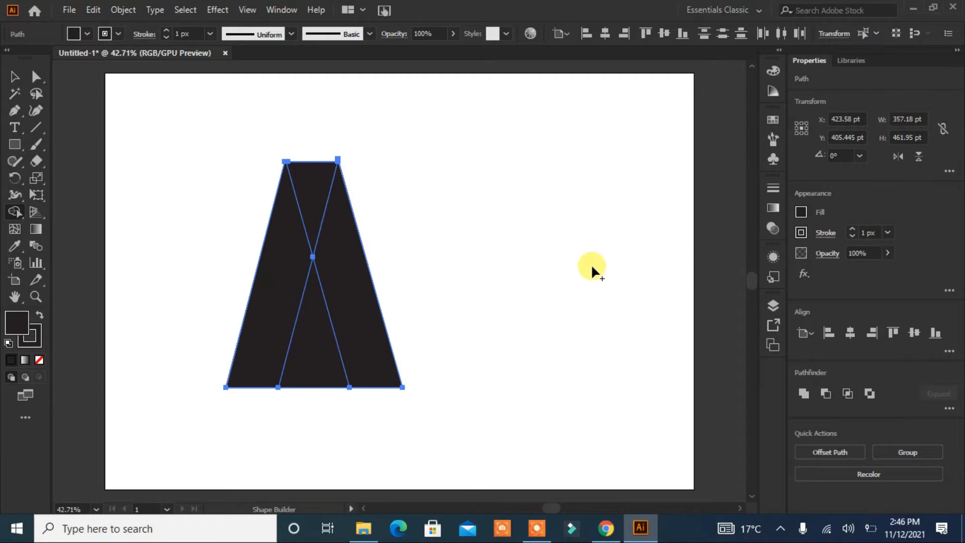
# Step: Remove the triangle between the legs and merge the overlapping area into the right leg with the Shape Builder
pyautogui.moveTo(308, 442); pyautogui.dragTo(307, 440)
pyautogui.moveTo(329, 254)
pyautogui.mouseDown()
pyautogui.moveTo(307, 193)
pyautogui.moveTo(333, 252)
pyautogui.mouseUp()
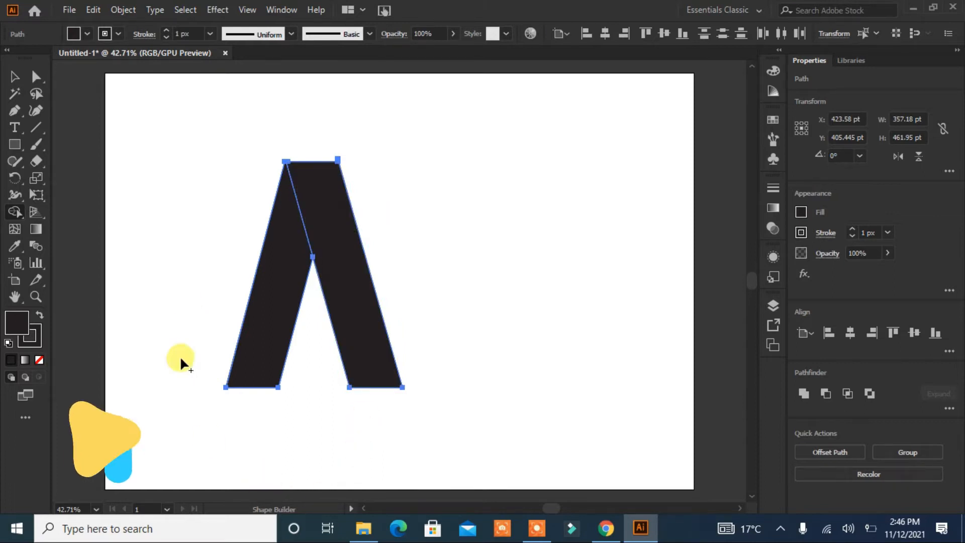
pyautogui.click(15, 76)
pyautogui.click(158, 230)
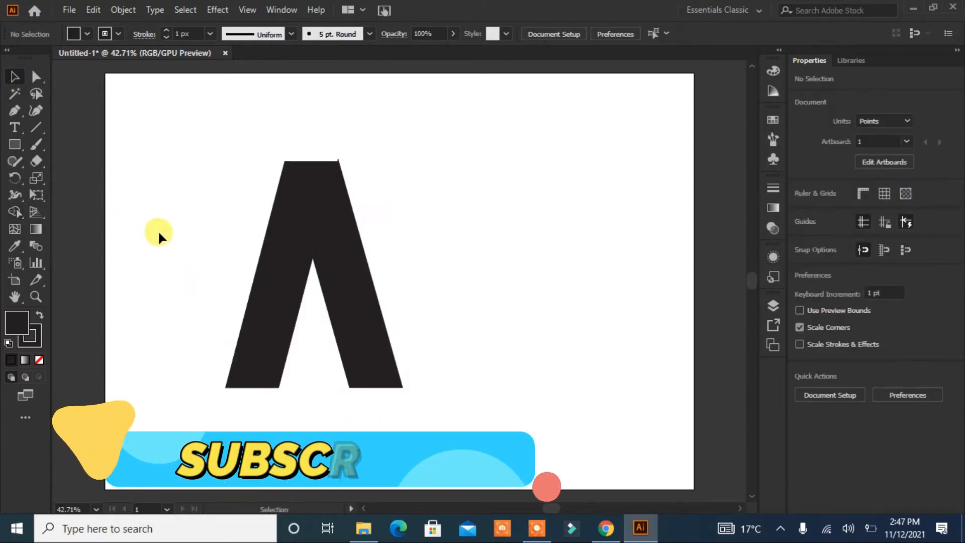
pyautogui.click(279, 333)
pyautogui.moveTo(424, 189); pyautogui.dragTo(187, 334)
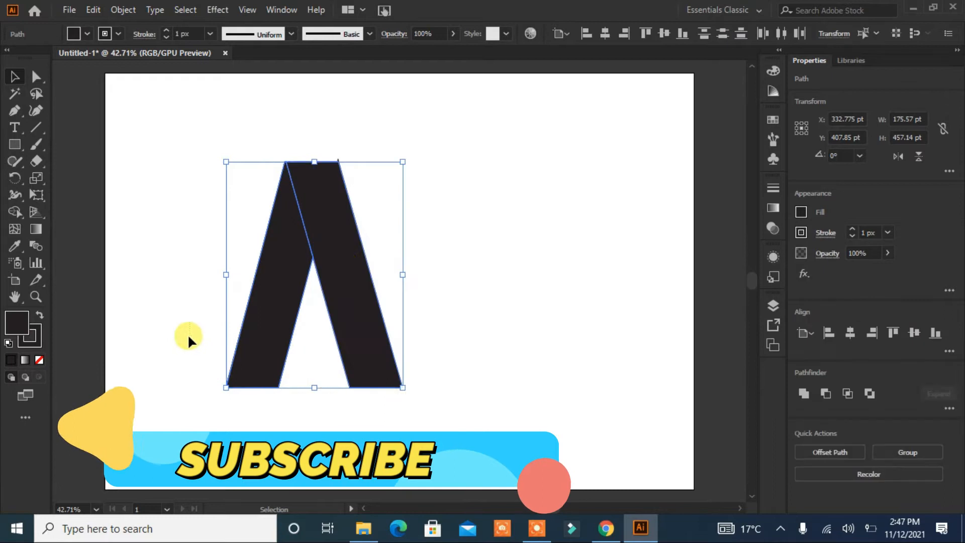
pyautogui.click(472, 193)
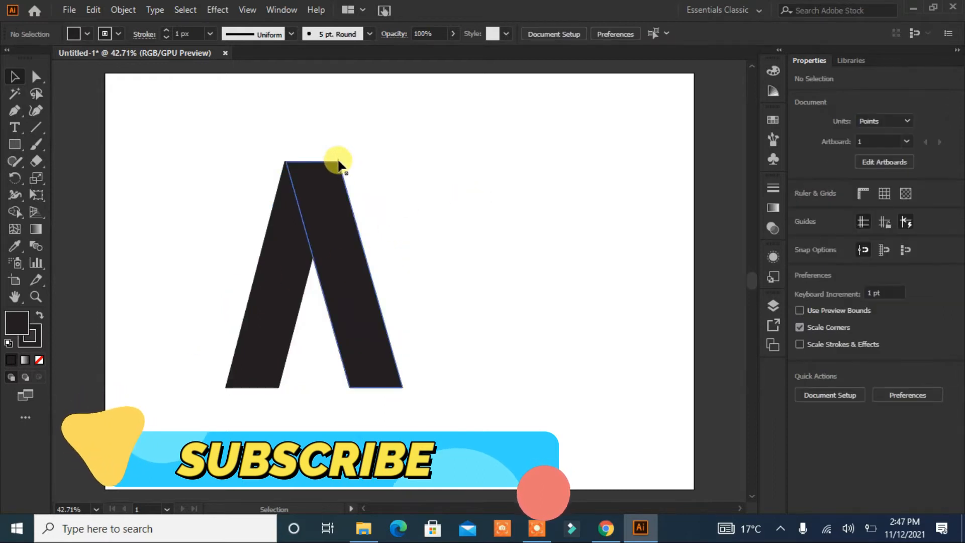
# Step: Draw a horizontal rectangle about 277 × 64 pt covering the uneven upper edge of the letter
pyautogui.click(338, 161)
pyautogui.click(15, 144)
pyautogui.moveTo(249, 136); pyautogui.dragTo(385, 168)
# Step: Select the rectangle and the legs and merge the overlapping top regions into the rectangle with the Shape Builder
pyautogui.click(15, 76)
pyautogui.moveTo(431, 121); pyautogui.dragTo(220, 279)
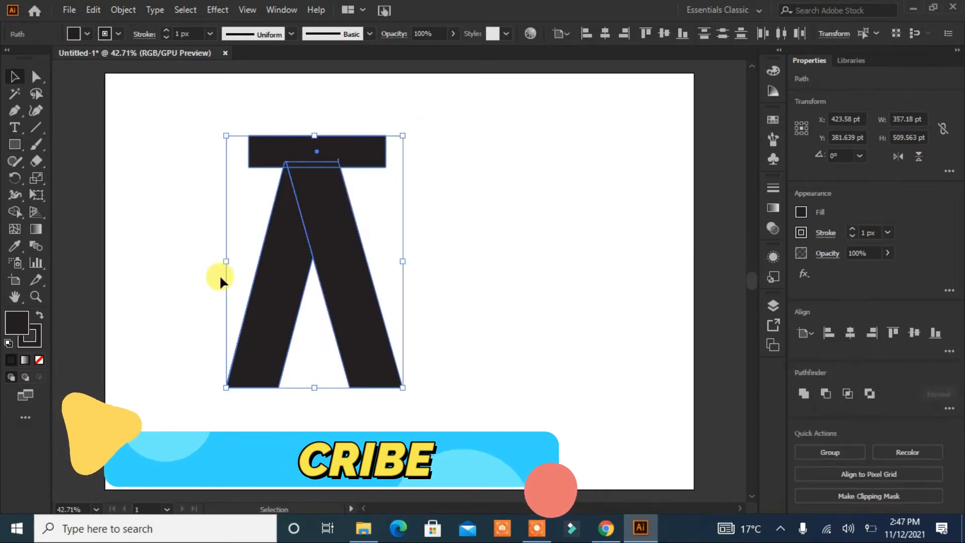
pyautogui.click(14, 212)
pyautogui.moveTo(283, 164); pyautogui.dragTo(361, 158)
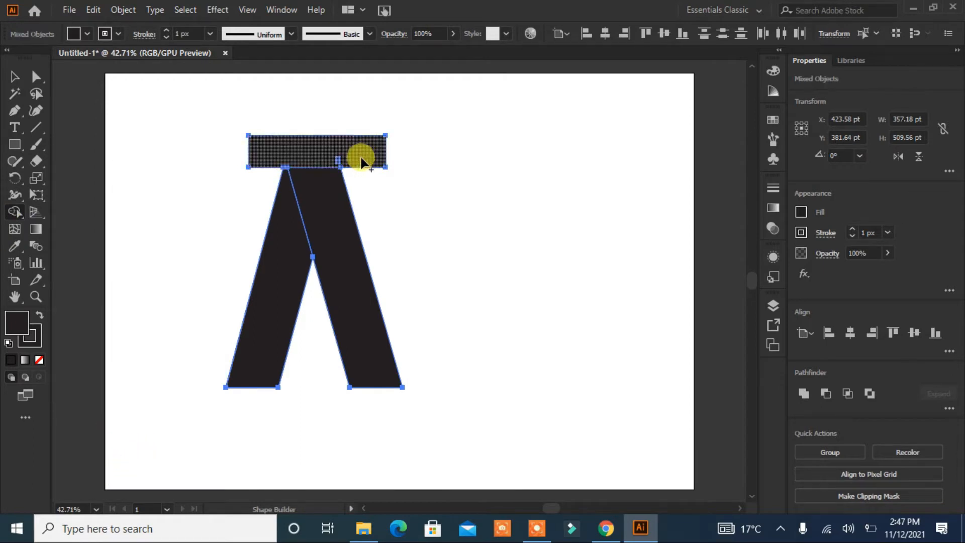
# Step: Move the cut-off bar away from the letter and delete it together with the stray fragment above the top edge
pyautogui.click(14, 76)
pyautogui.click(160, 197)
pyautogui.moveTo(319, 151); pyautogui.dragTo(541, 160)
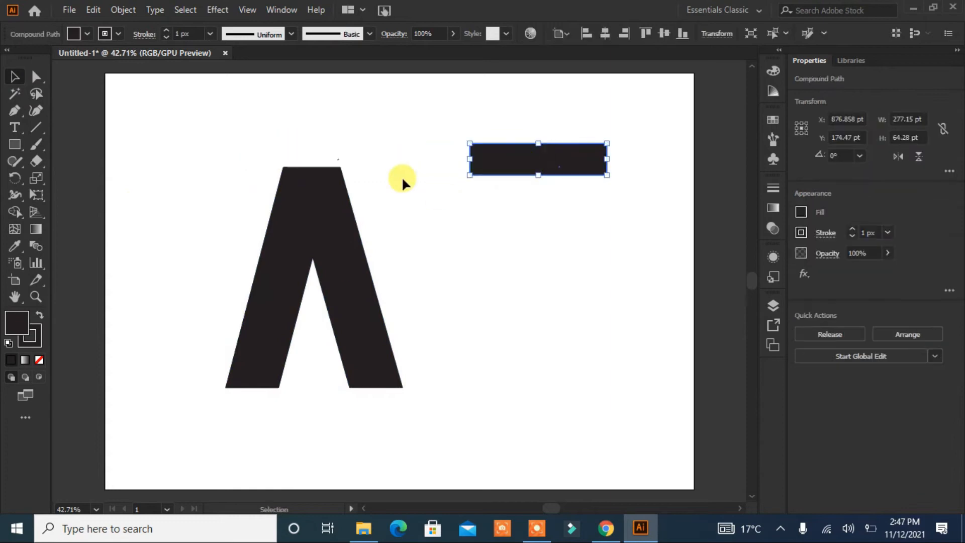
pyautogui.click(321, 169)
pyautogui.press('Delete')
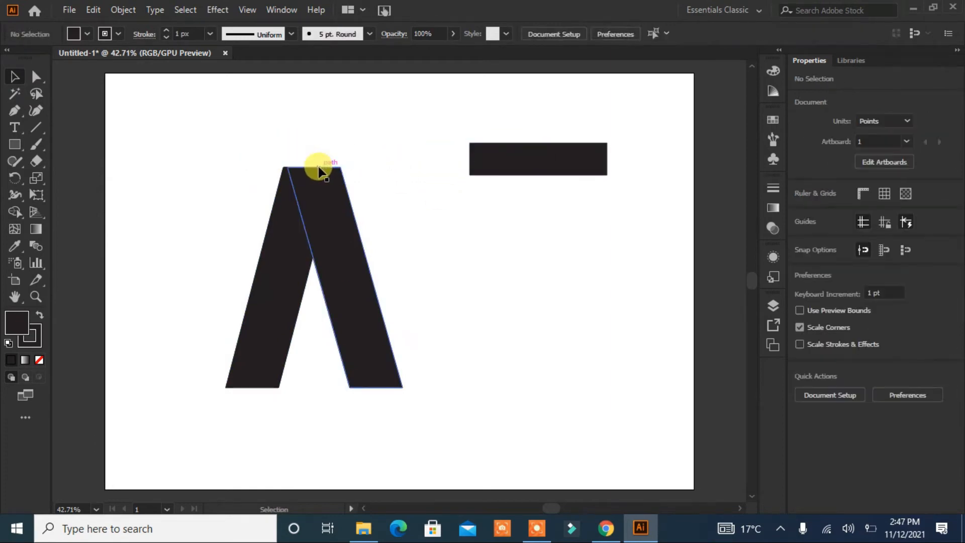
pyautogui.click(580, 166)
pyautogui.press('Delete')
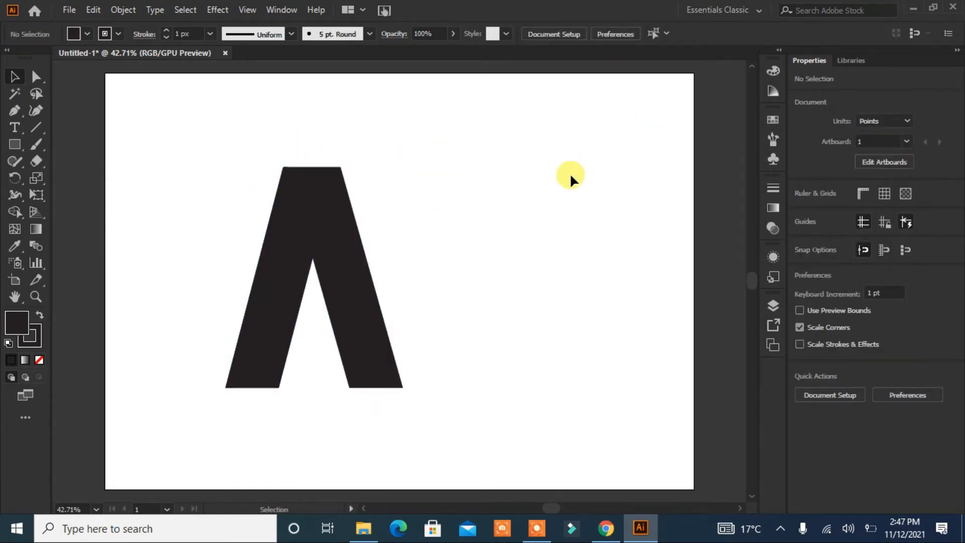
# Step: Move the letter to the right side of the artboard and draw an ellipse about 414 × 216 pt beside it
pyautogui.moveTo(426, 243); pyautogui.dragTo(524, 276)
pyautogui.click(14, 144)
pyautogui.click(49, 178)
pyautogui.moveTo(223, 145); pyautogui.dragTo(427, 252)
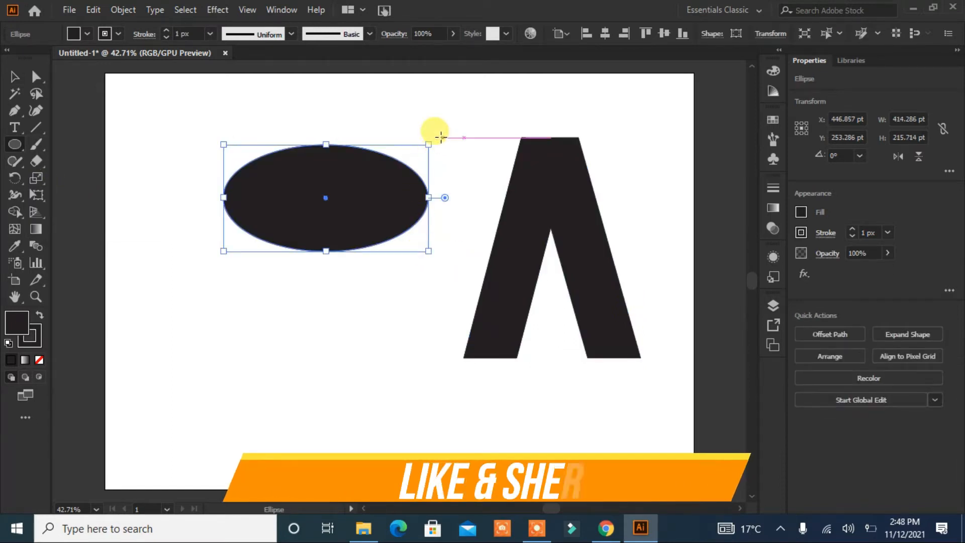
# Step: Rotate the ellipse to 30° and place it diagonally across the letter
pyautogui.moveTo(433, 136); pyautogui.dragTo(381, 95)
pyautogui.moveTo(326, 201); pyautogui.dragTo(541, 181)
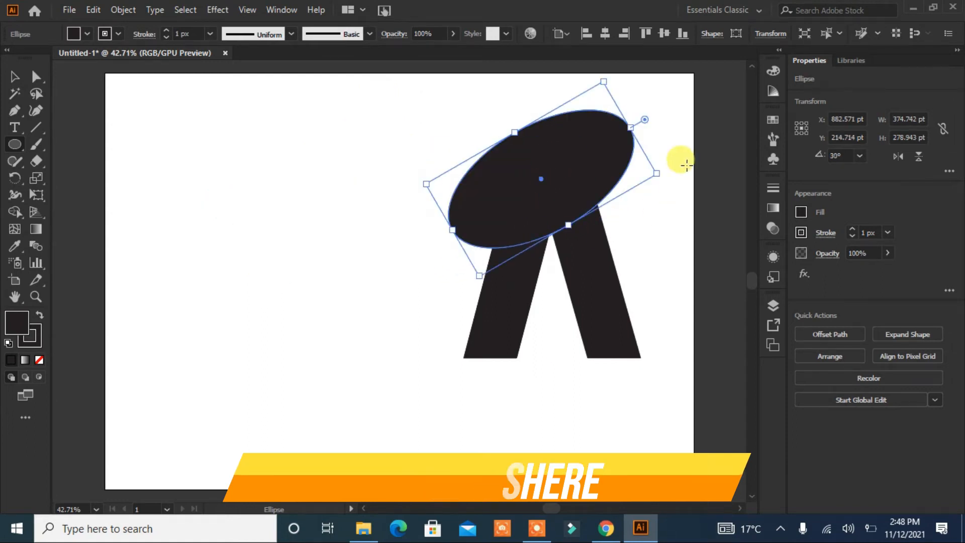
pyautogui.click(15, 76)
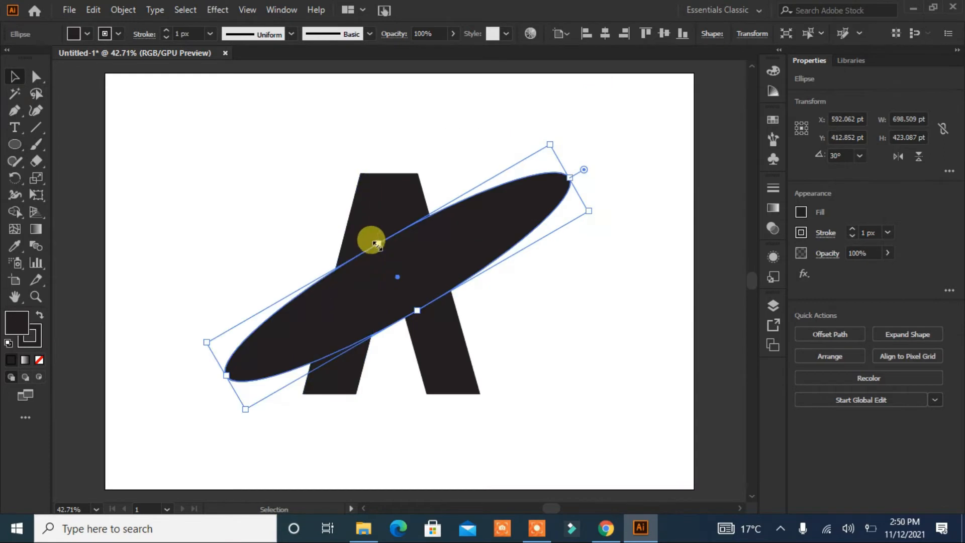
# Step: Enlarge the diagonal ellipse slightly to about 700 × 428 pt overall and offset its path by -19 pt
pyautogui.moveTo(376, 243); pyautogui.dragTo(373, 235)
pyautogui.click(822, 335)
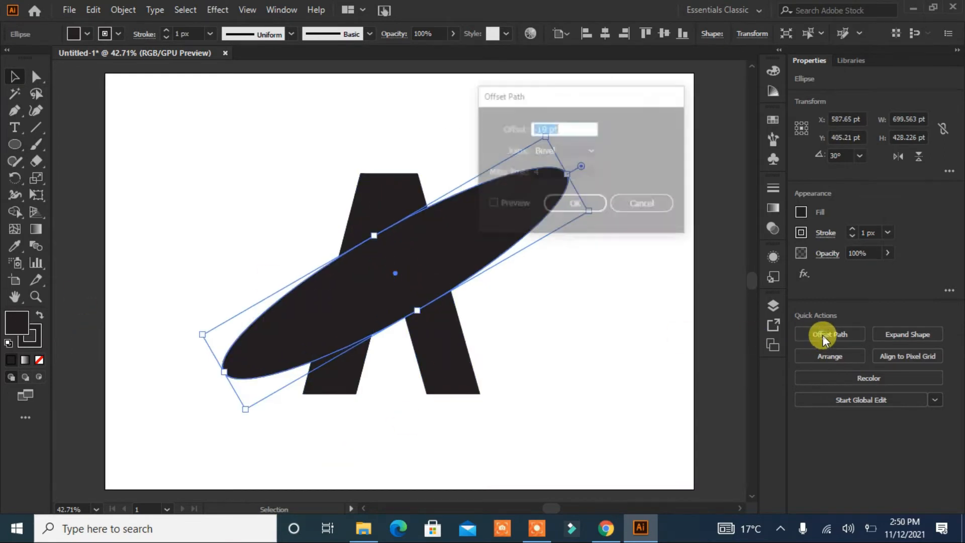
pyautogui.click(601, 210)
# Step: Move the inner offset ellipse up 17 pt toward the outer ellipse's upper edge
pyautogui.press('Up')
pyautogui.press('Up')
pyautogui.press('Up')
pyautogui.press('Up')
pyautogui.press('Up')
pyautogui.press('Up')
pyautogui.press('Up')
pyautogui.press('Up')
pyautogui.press('Up')
pyautogui.press('Up')
pyautogui.press('Up')
pyautogui.press('Up')
pyautogui.press('Up')
pyautogui.press('Up')
pyautogui.press('Up')
pyautogui.press('Up')
pyautogui.press('Up')
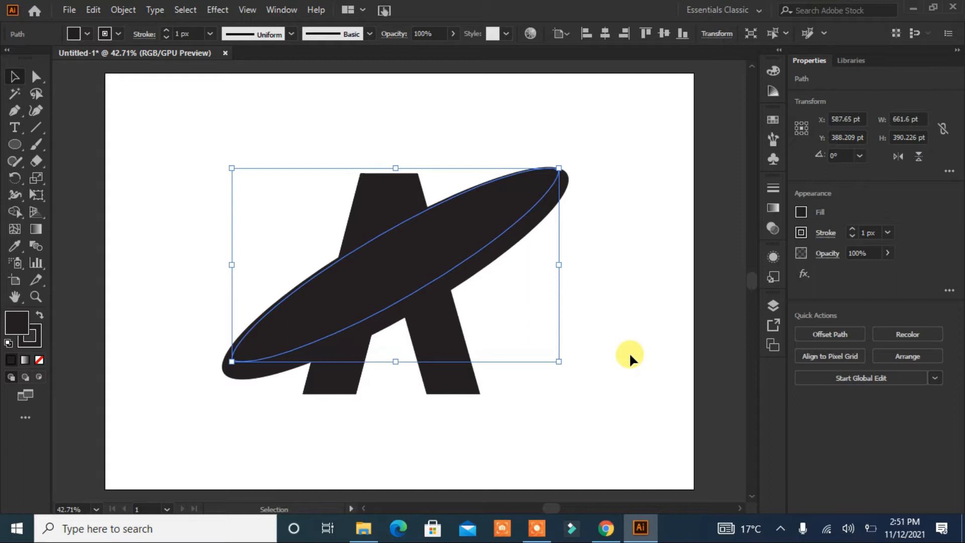
# Step: Scale the inner ellipse down to about 630 × 371 pt and move it up 8 pt
pyautogui.moveTo(558, 361); pyautogui.dragTo(551, 356)
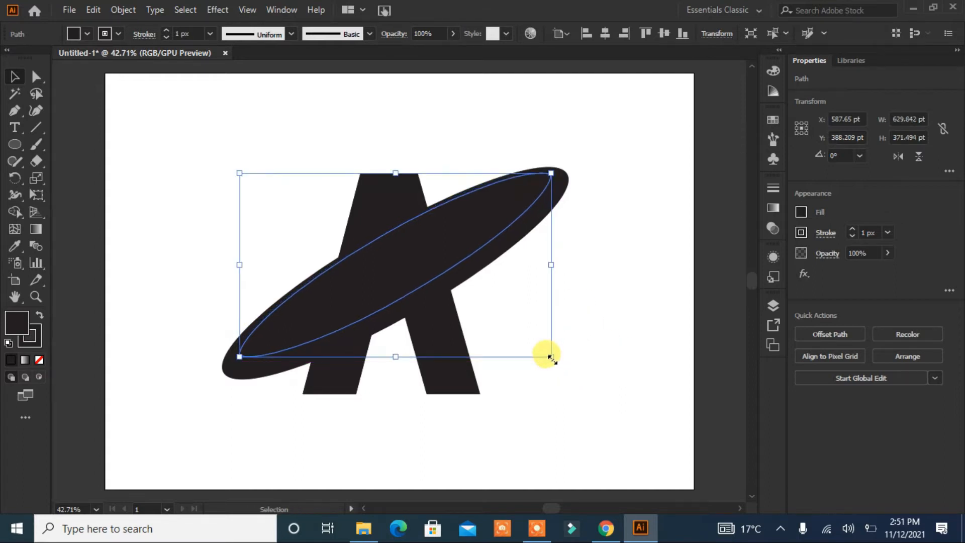
pyautogui.press('Up')
pyautogui.press('Up')
pyautogui.press('Up')
pyautogui.press('Up')
pyautogui.press('Up')
pyautogui.press('Up')
pyautogui.press('Up')
pyautogui.press('Up')
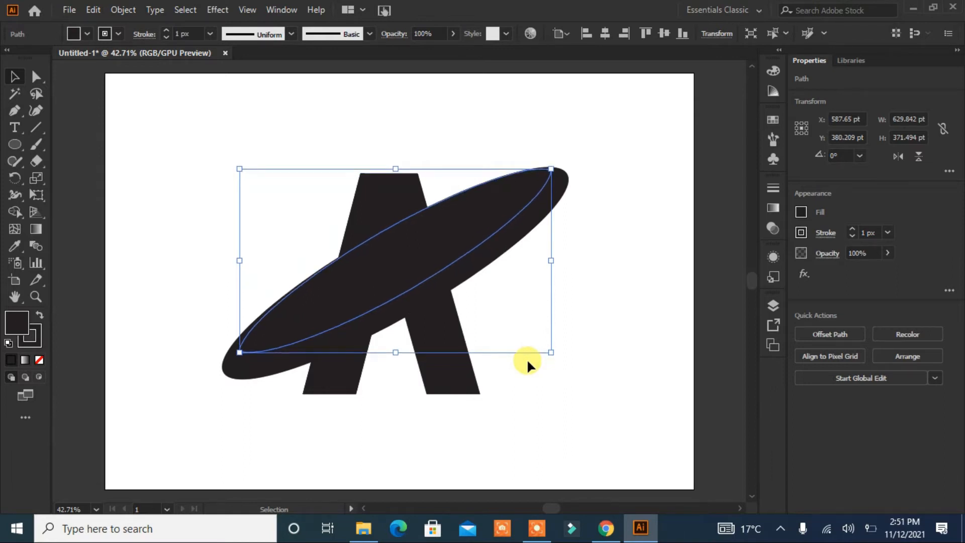
# Step: Nudge the inner ellipse about 3 pt left and 3 pt down
pyautogui.press('Left')
pyautogui.press('Down')
pyautogui.press('Down')
pyautogui.press('Down')
pyautogui.press('Left')
pyautogui.press('Left')
# Step: Select both ellipses and cut the inner one out with the Shape Builder, leaving a tapered ring around the letter
pyautogui.hotkey('ctrl', 'a')
pyautogui.hotkey('shift', 'm')
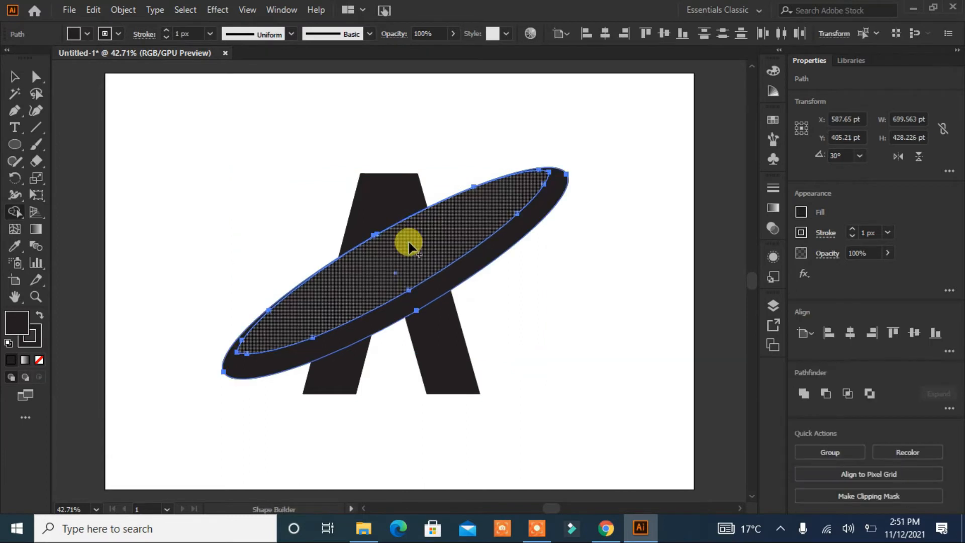
pyautogui.keyDown('alt'); pyautogui.click(409, 246); pyautogui.keyUp('alt')
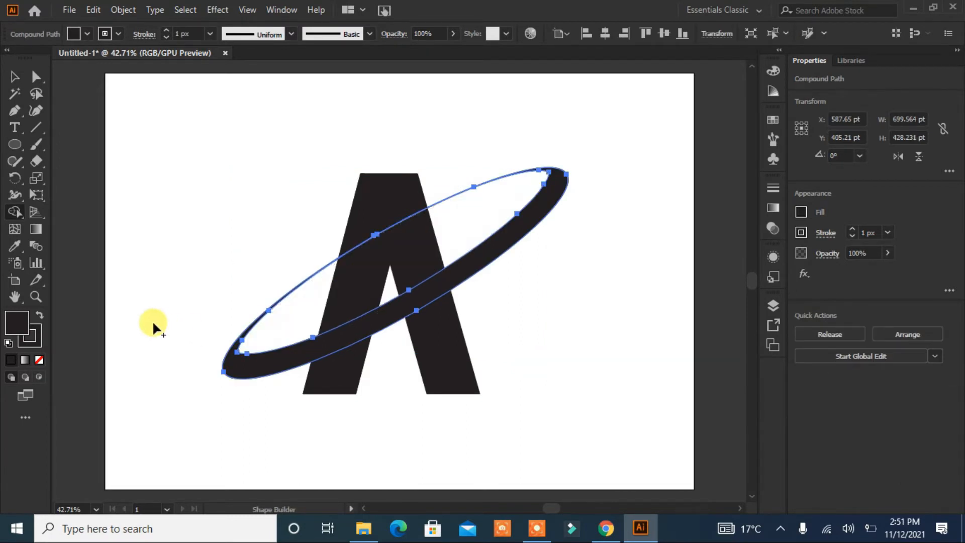
pyautogui.press('v')
pyautogui.click(143, 291)
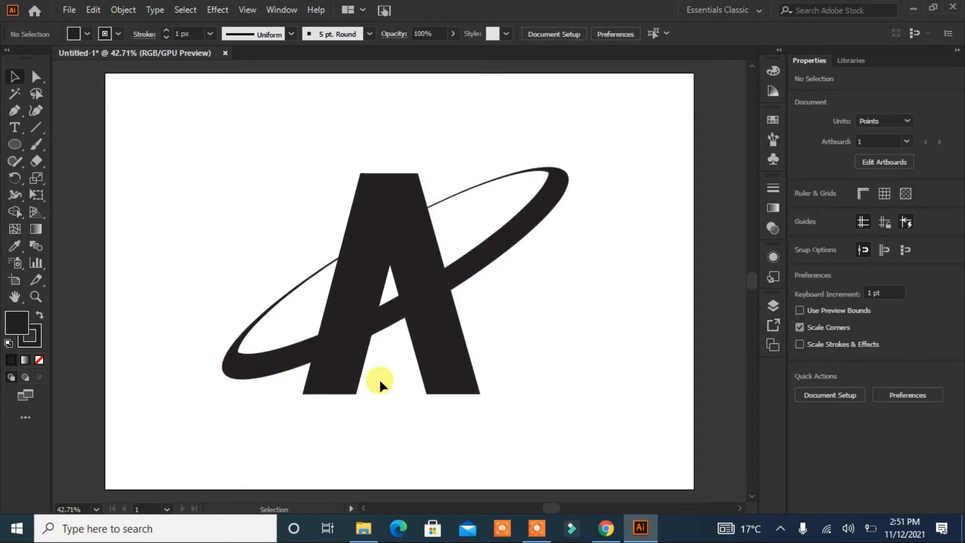
# Step: Duplicate the ring downward twice, each copy about 44 pt lower, and nudge the lowest copy up 4 pt
pyautogui.moveTo(486, 261); pyautogui.dragTo(478, 286)
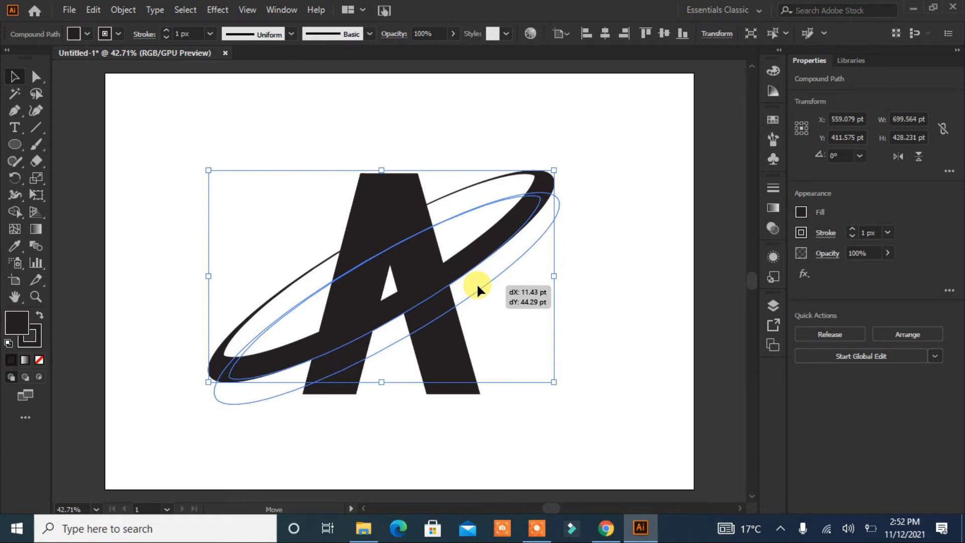
pyautogui.moveTo(477, 286); pyautogui.dragTo(480, 305)
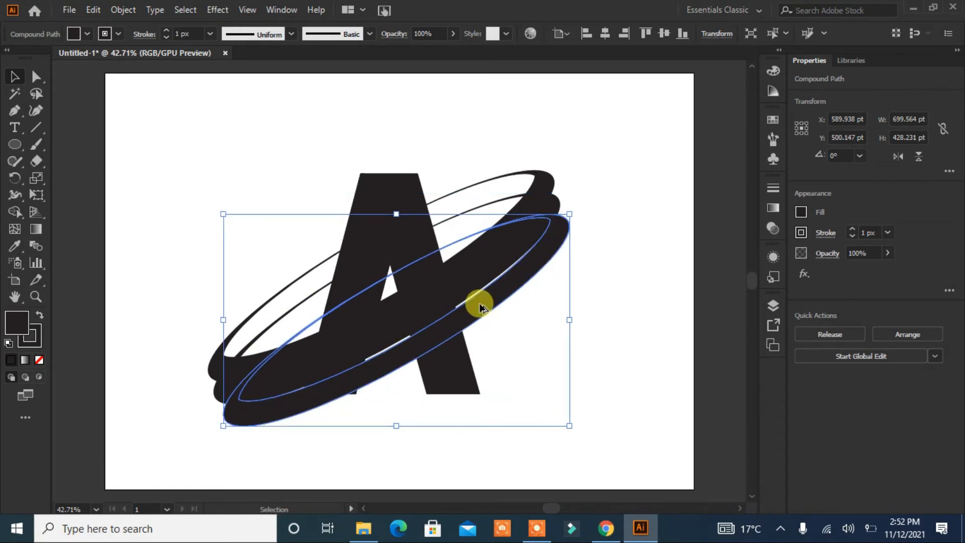
pyautogui.press('Up')
pyautogui.press('Up')
pyautogui.press('Up')
pyautogui.press('Up')
pyautogui.press('Up')
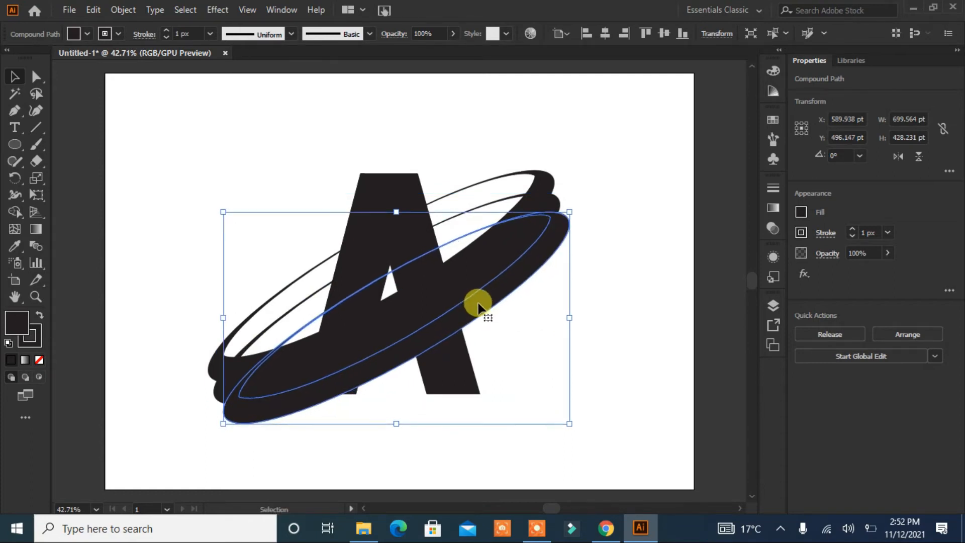
# Step: Select all three rings and cut out the middle band with the Shape Builder, leaving a gap between the upper and lowest bands
pyautogui.click(631, 274)
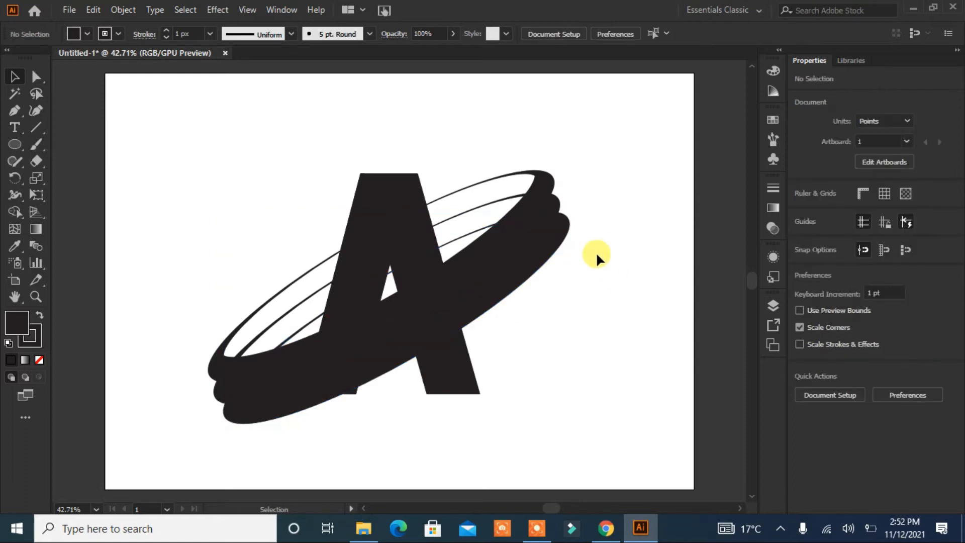
pyautogui.moveTo(497, 295); pyautogui.dragTo(505, 384)
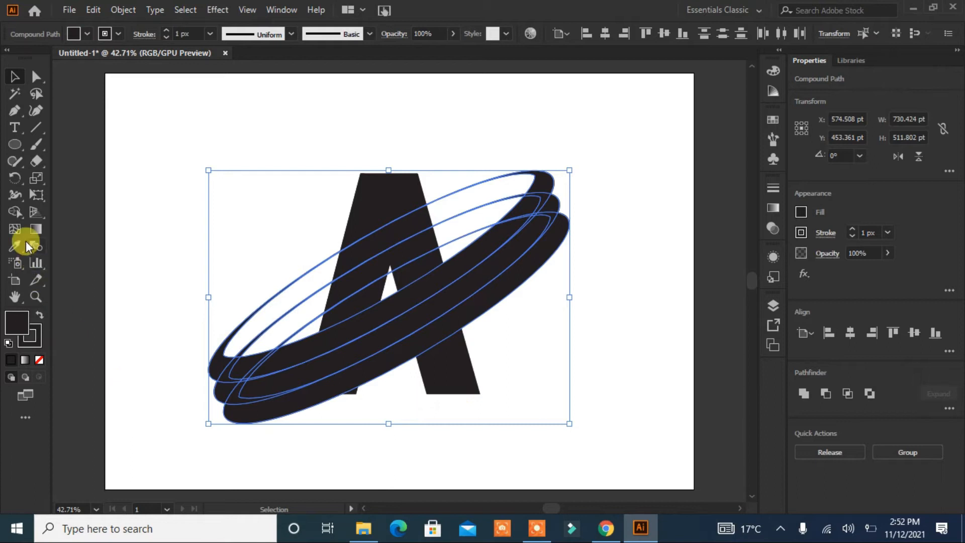
pyautogui.click(15, 212)
pyautogui.moveTo(272, 385); pyautogui.dragTo(247, 387)
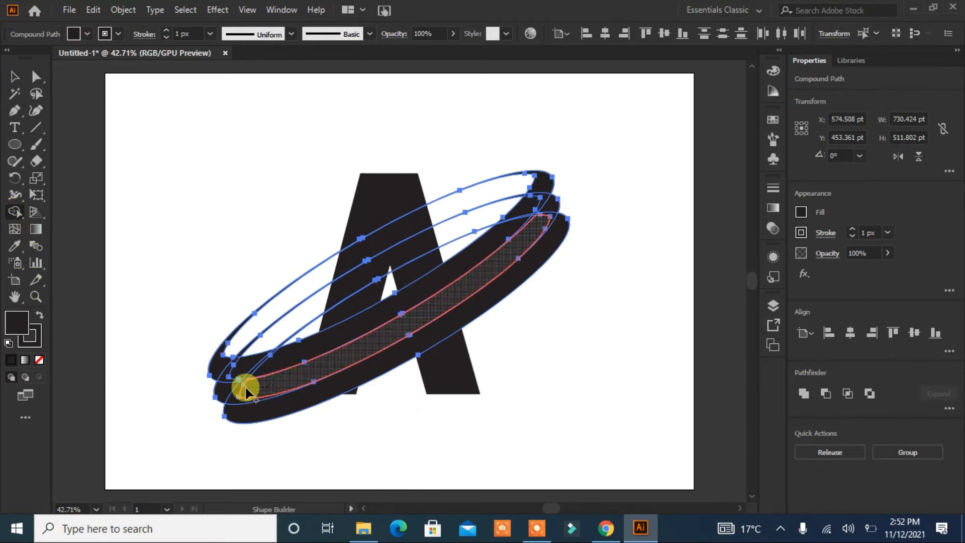
pyautogui.moveTo(188, 397)
pyautogui.mouseDown()
pyautogui.moveTo(278, 383)
pyautogui.moveTo(361, 352)
pyautogui.mouseUp()
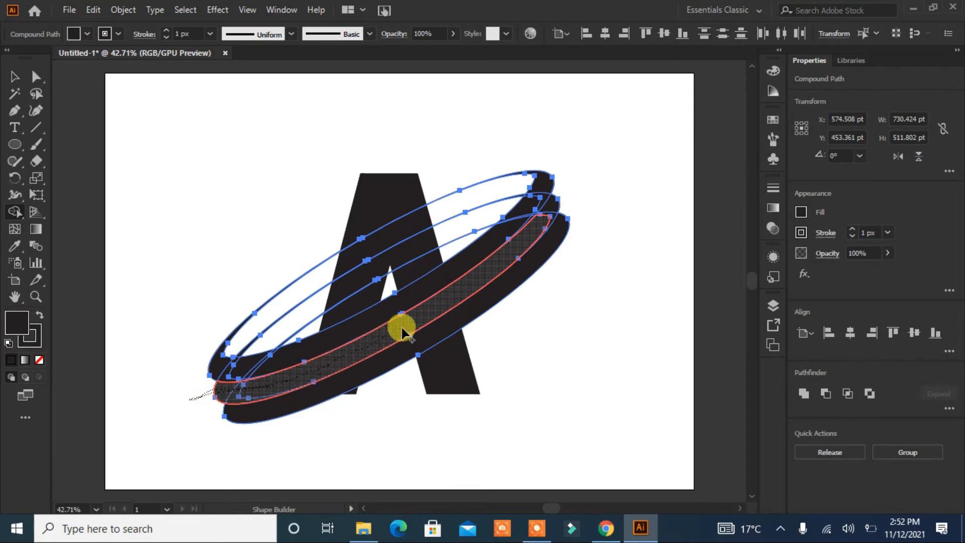
pyautogui.moveTo(425, 315); pyautogui.dragTo(543, 228)
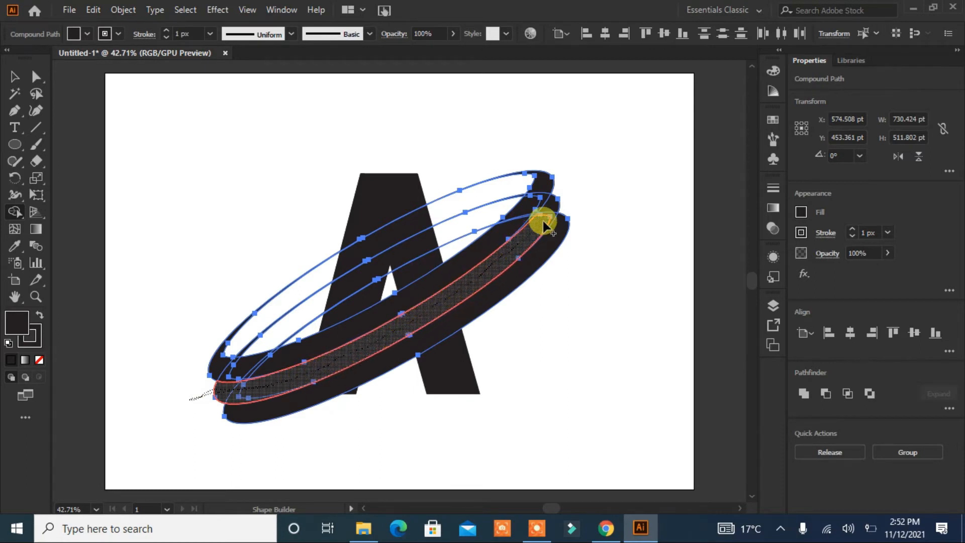
pyautogui.moveTo(567, 183); pyautogui.dragTo(566, 183)
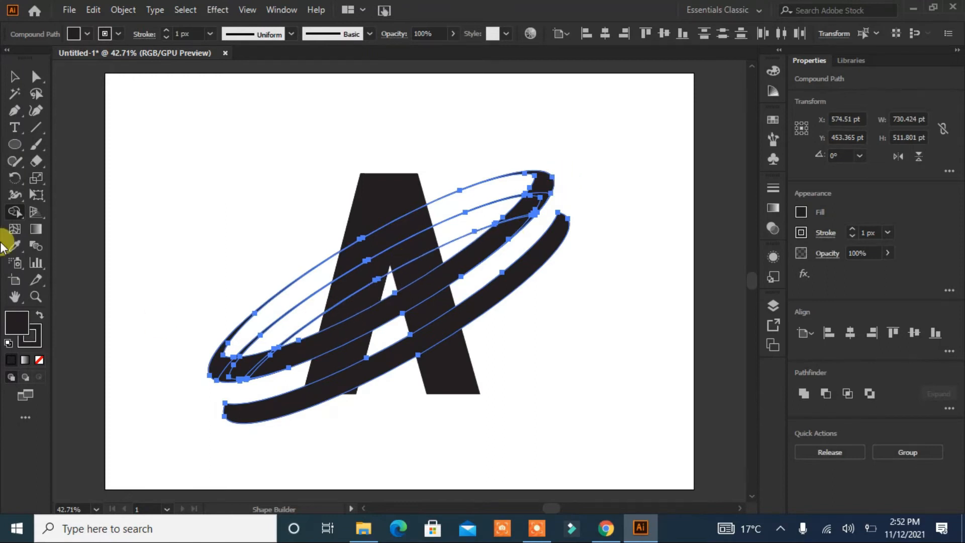
pyautogui.click(14, 76)
pyautogui.click(135, 275)
pyautogui.moveTo(274, 302); pyautogui.dragTo(240, 222)
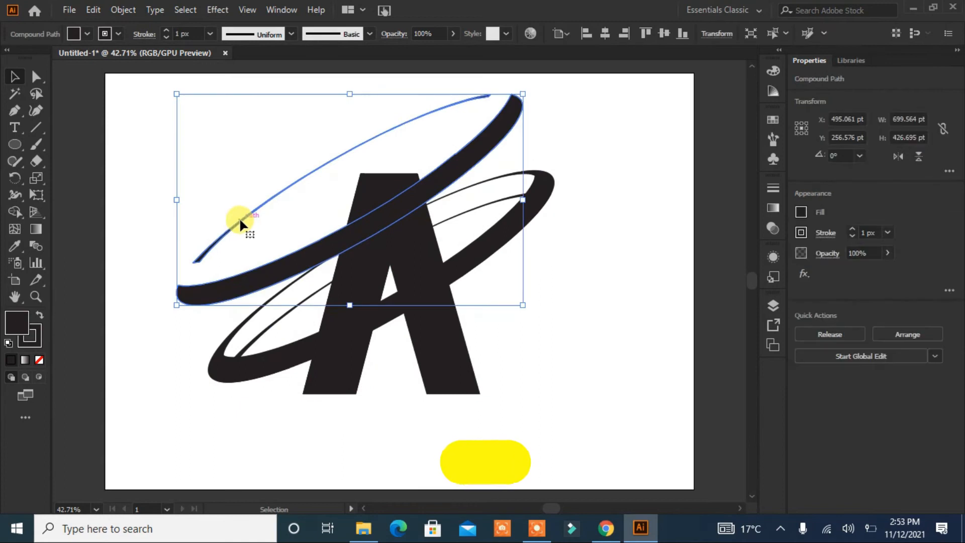
pyautogui.hotkey('ctrl', 'z')
# Step: Delete the leftover thin arcs of the middle and lowest rings, keeping the full upper ring and the lower band
pyautogui.click(36, 76)
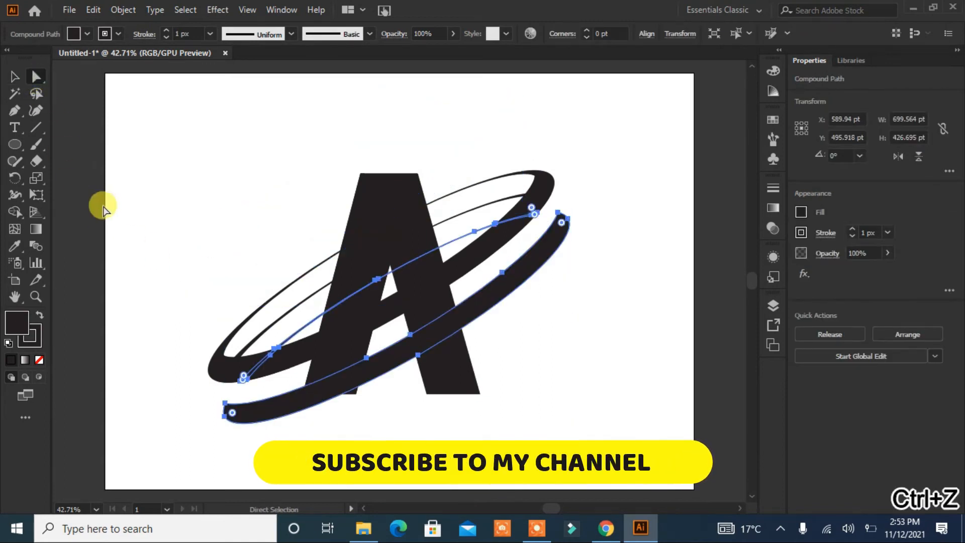
pyautogui.click(161, 281)
pyautogui.click(289, 342)
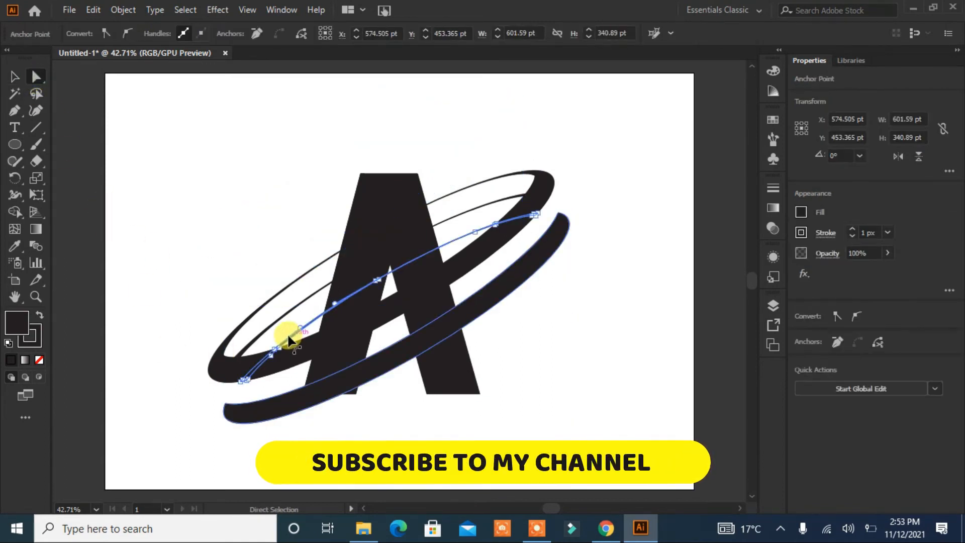
pyautogui.press('Delete')
pyautogui.press('Delete')
pyautogui.click(279, 318)
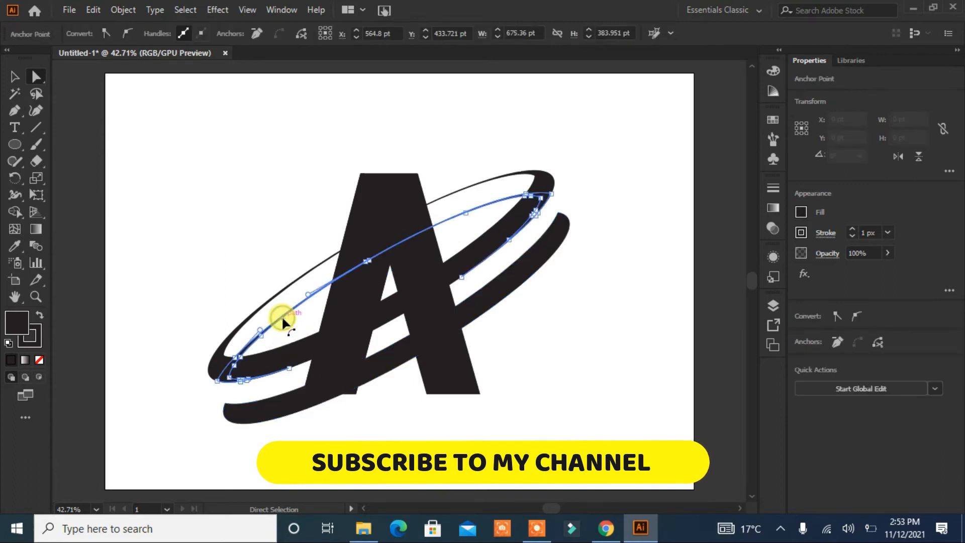
pyautogui.press('Delete')
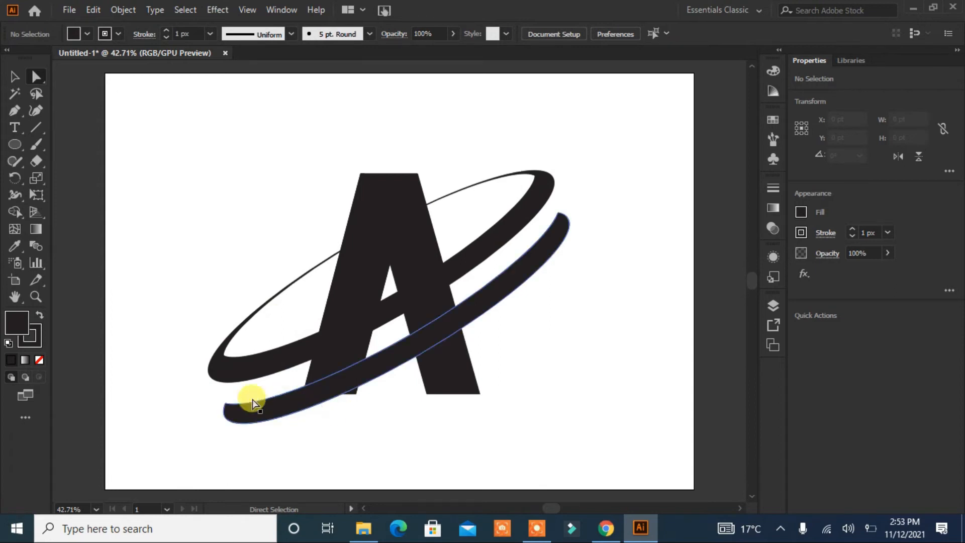
# Step: Select the letter with both bands and remove the parts of its legs inside the gap with the Shape Builder
pyautogui.moveTo(589, 161); pyautogui.dragTo(249, 393)
pyautogui.click(15, 211)
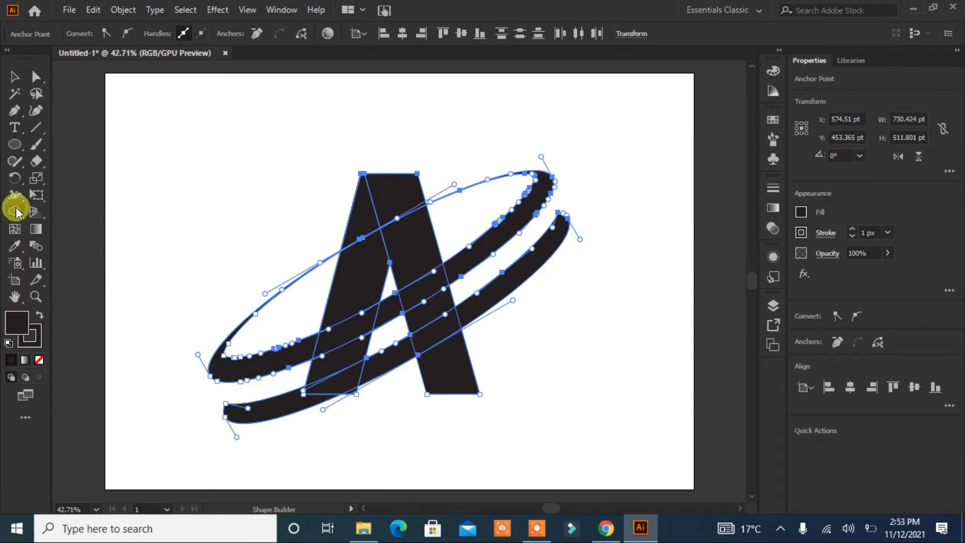
pyautogui.moveTo(446, 300); pyautogui.dragTo(317, 375)
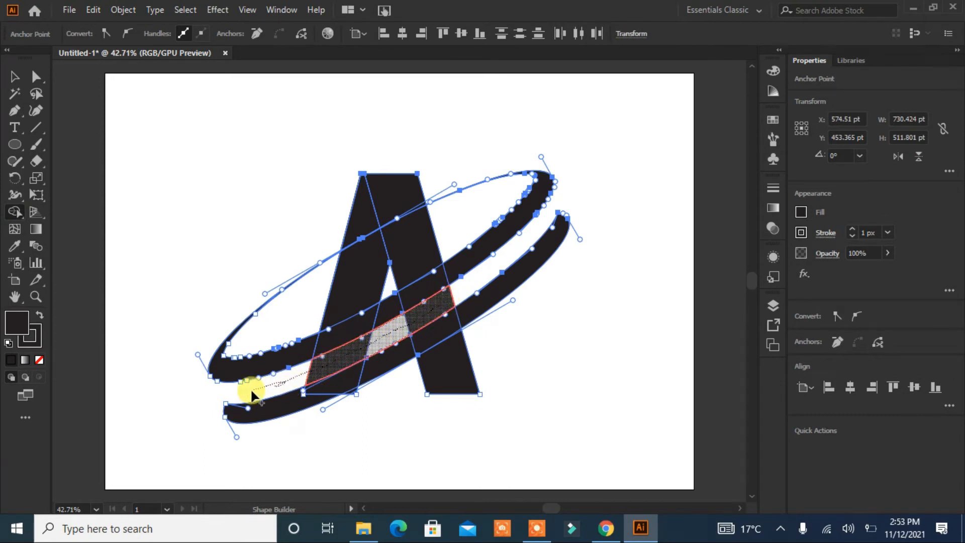
pyautogui.moveTo(251, 396); pyautogui.dragTo(252, 395)
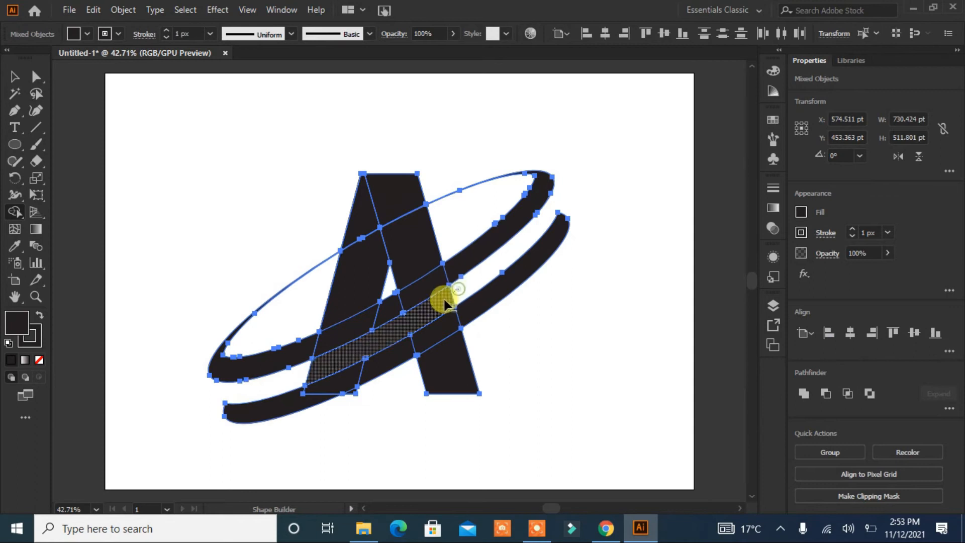
pyautogui.moveTo(402, 317); pyautogui.dragTo(284, 378)
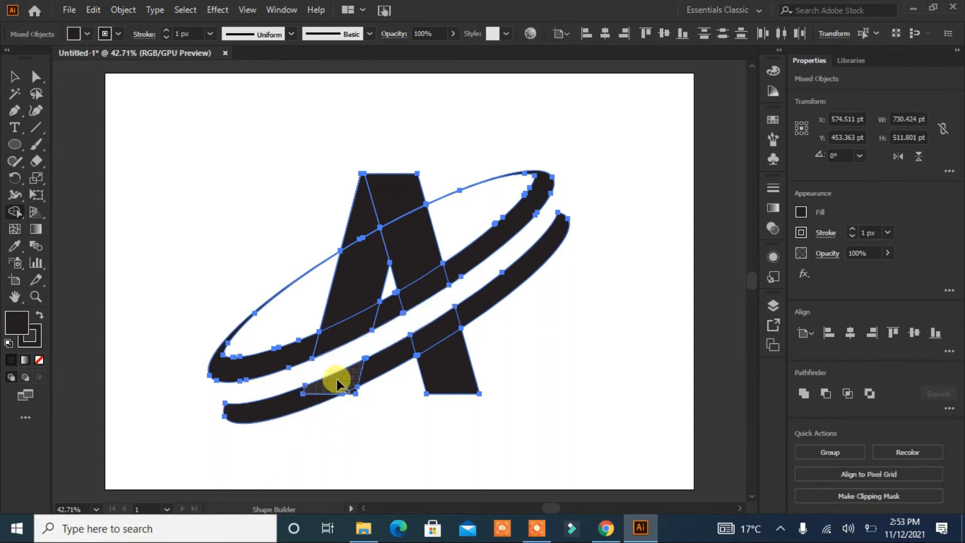
# Step: Merge the left leg's overlap into the lower band and join the upper ring's pieces across both legs with the Shape Builder
pyautogui.moveTo(378, 371); pyautogui.dragTo(286, 408)
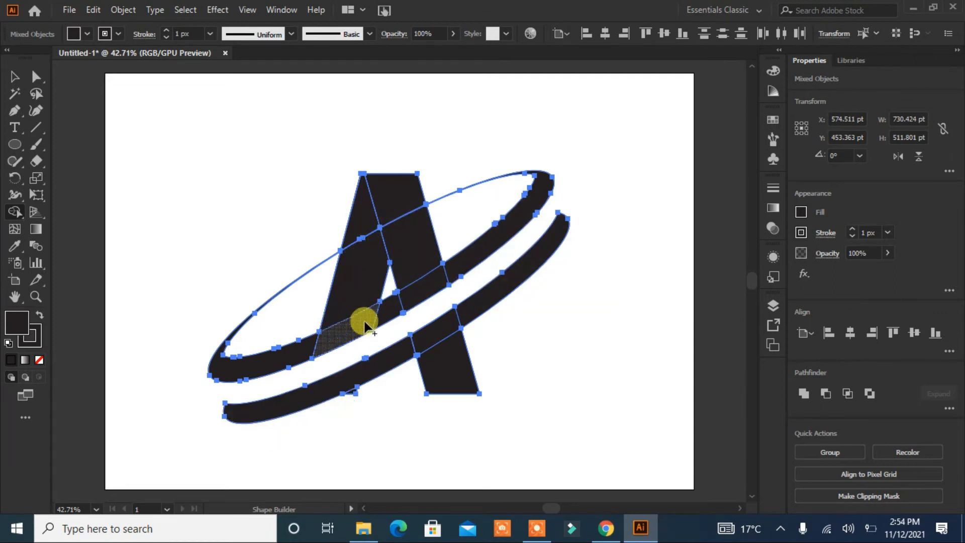
pyautogui.moveTo(447, 273); pyautogui.dragTo(444, 276)
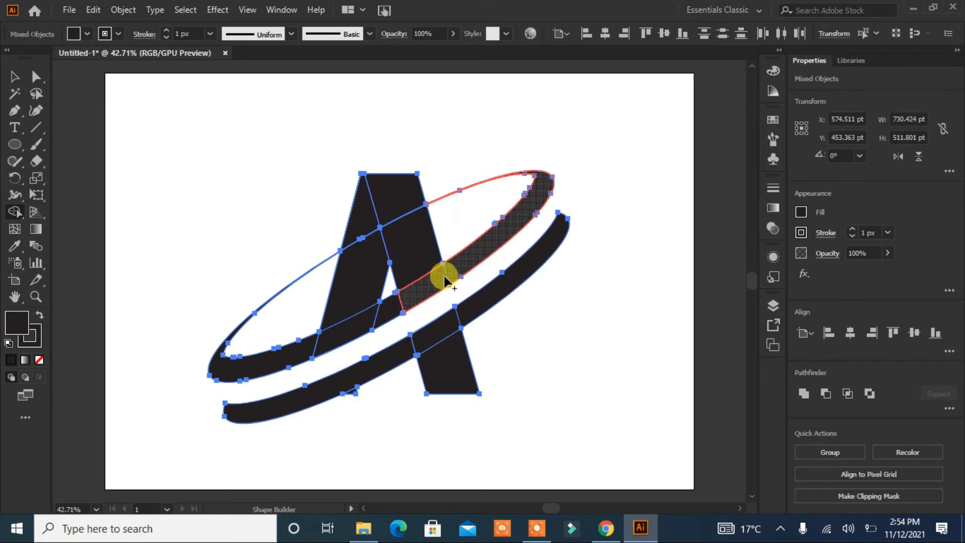
pyautogui.moveTo(397, 308); pyautogui.dragTo(304, 348)
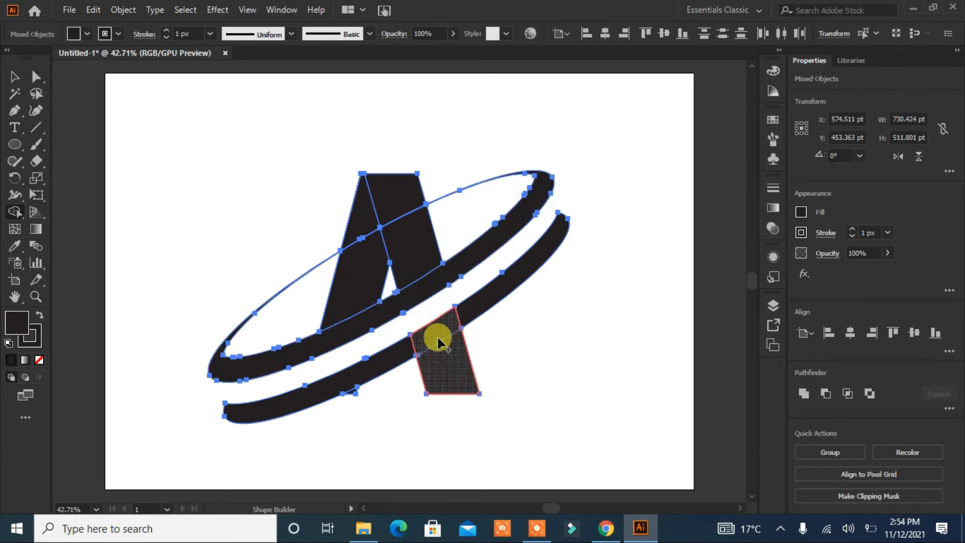
# Step: Merge the right leg's lower pieces and join each upper bar across the thin ring line, so the bars lie in front
pyautogui.moveTo(438, 348); pyautogui.dragTo(435, 324)
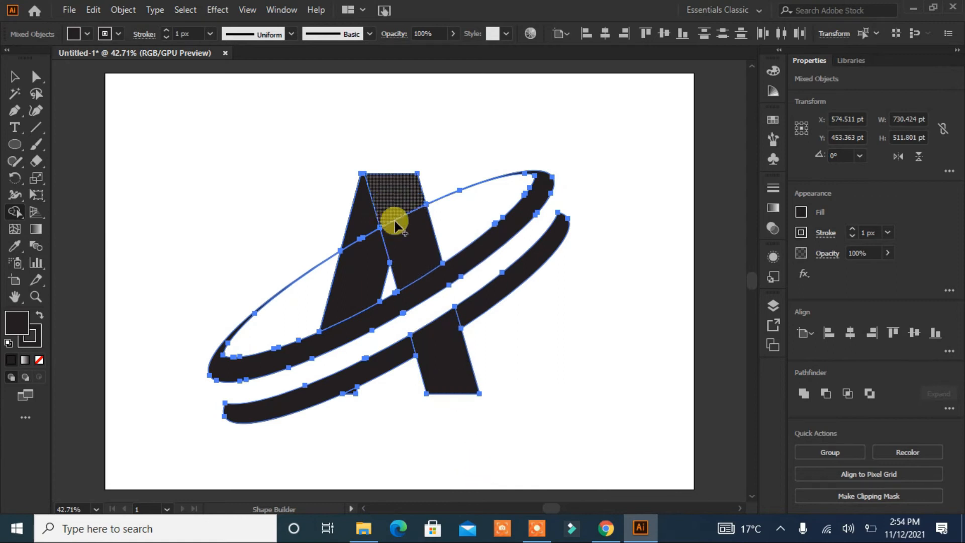
pyautogui.moveTo(413, 241)
pyautogui.mouseDown()
pyautogui.moveTo(403, 215)
pyautogui.moveTo(409, 241)
pyautogui.mouseUp()
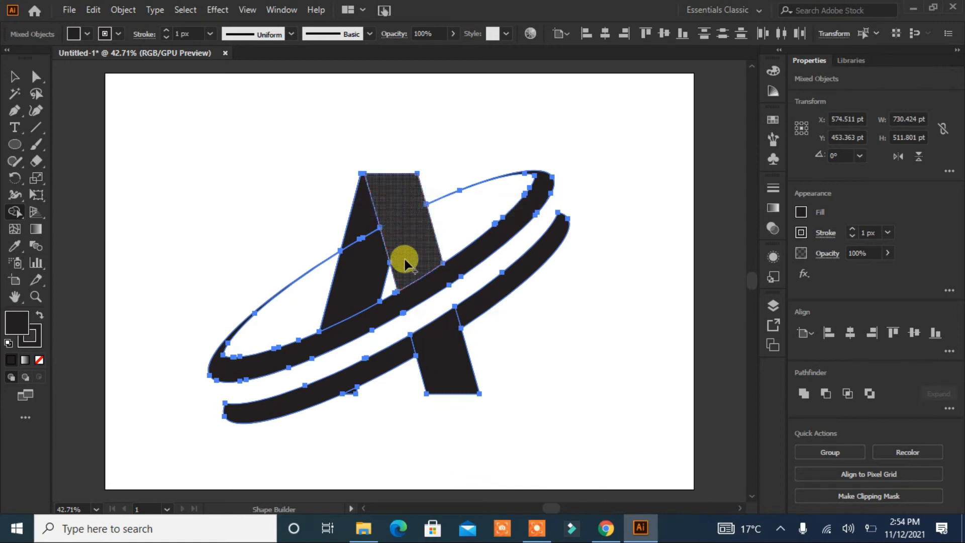
pyautogui.moveTo(349, 256); pyautogui.dragTo(349, 258)
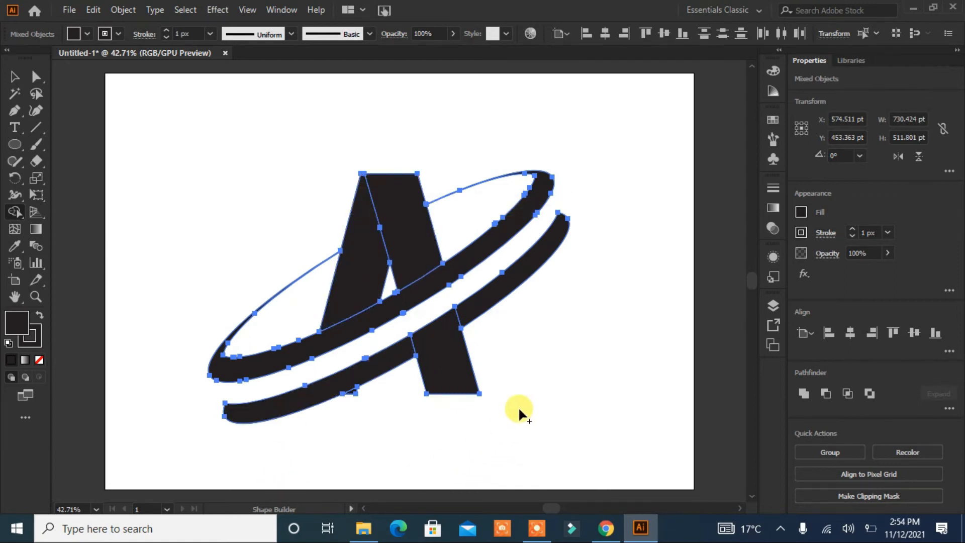
pyautogui.press('v')
pyautogui.click(136, 185)
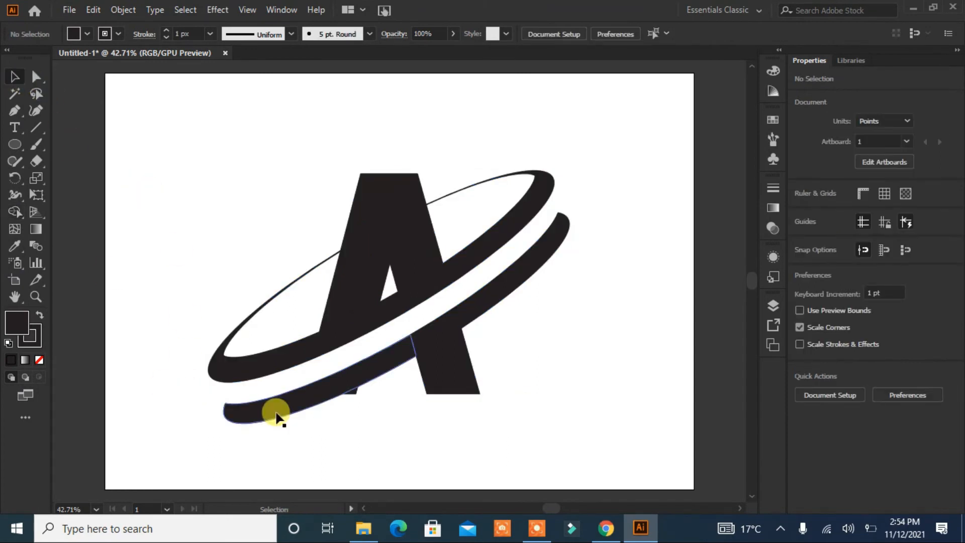
# Step: Fill the left bar's upper part and its small foot below the lower band with red
pyautogui.click(462, 387)
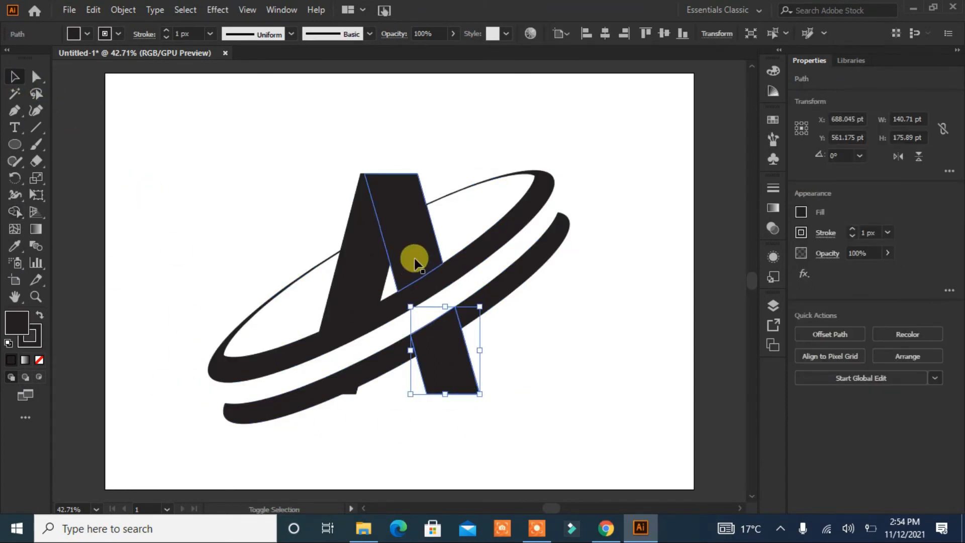
pyautogui.click(340, 307)
pyautogui.moveTo(351, 393); pyautogui.dragTo(355, 392)
pyautogui.click(87, 33)
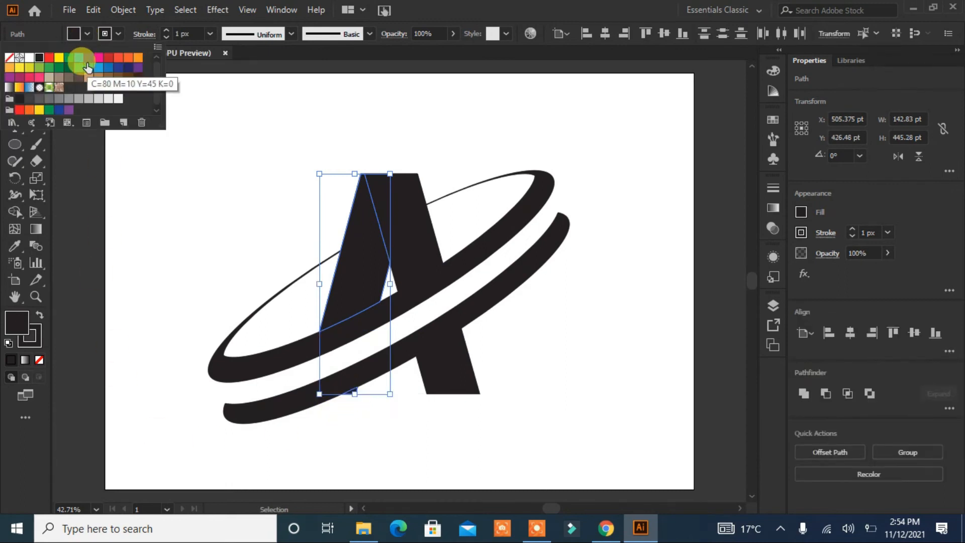
pyautogui.click(79, 55)
pyautogui.click(116, 299)
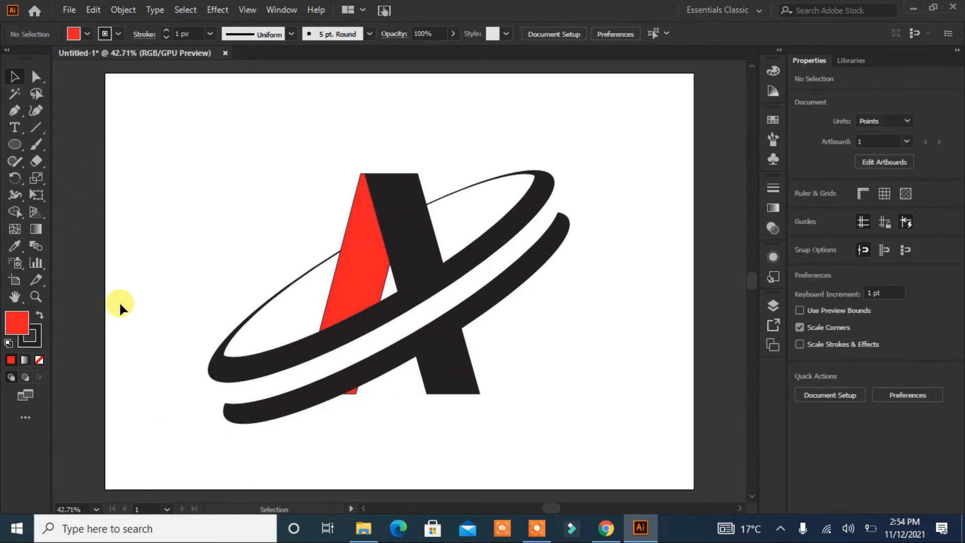
# Step: Color the upper ring with the left bar's red using the Eyedropper
pyautogui.click(272, 346)
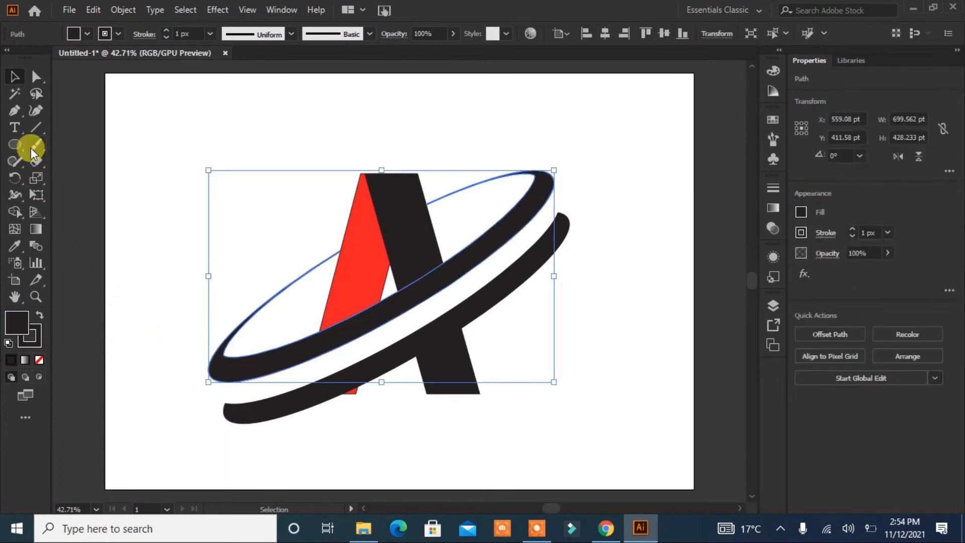
pyautogui.click(15, 245)
pyautogui.click(329, 289)
pyautogui.click(14, 77)
pyautogui.click(94, 161)
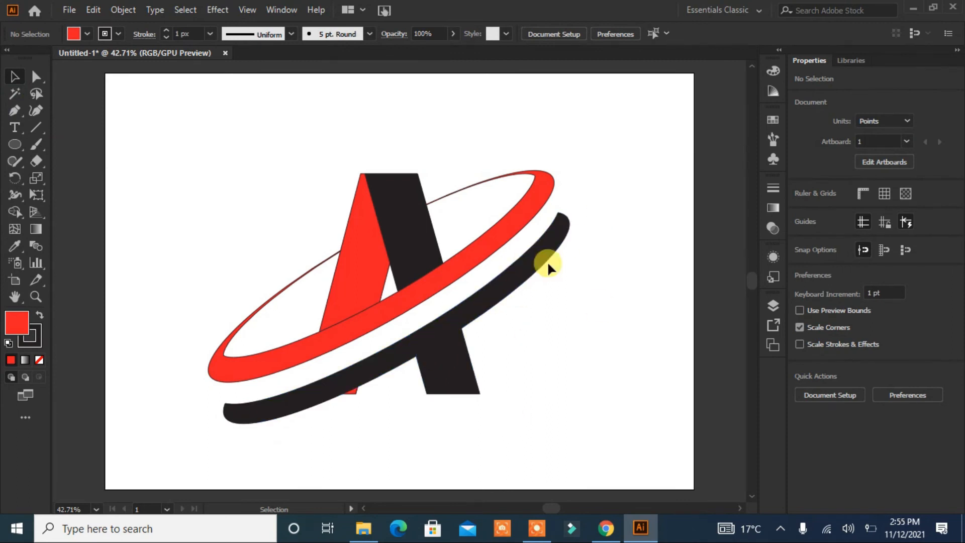
# Step: Select the whole logo and remove its stroke
pyautogui.click(559, 214)
pyautogui.click(551, 407)
pyautogui.moveTo(587, 143)
pyautogui.mouseDown()
pyautogui.moveTo(207, 454)
pyautogui.moveTo(198, 430)
pyautogui.mouseUp()
pyautogui.click(35, 342)
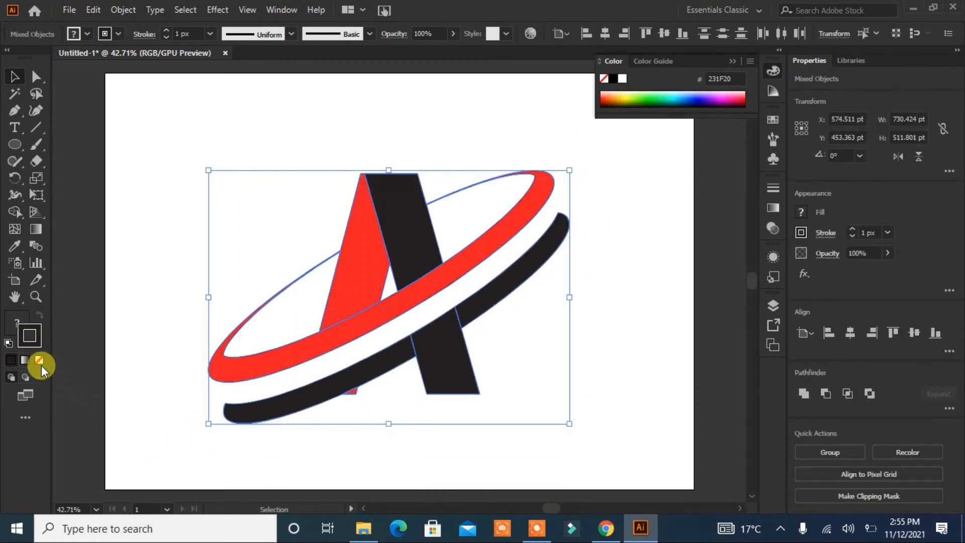
pyautogui.click(38, 360)
pyautogui.click(116, 401)
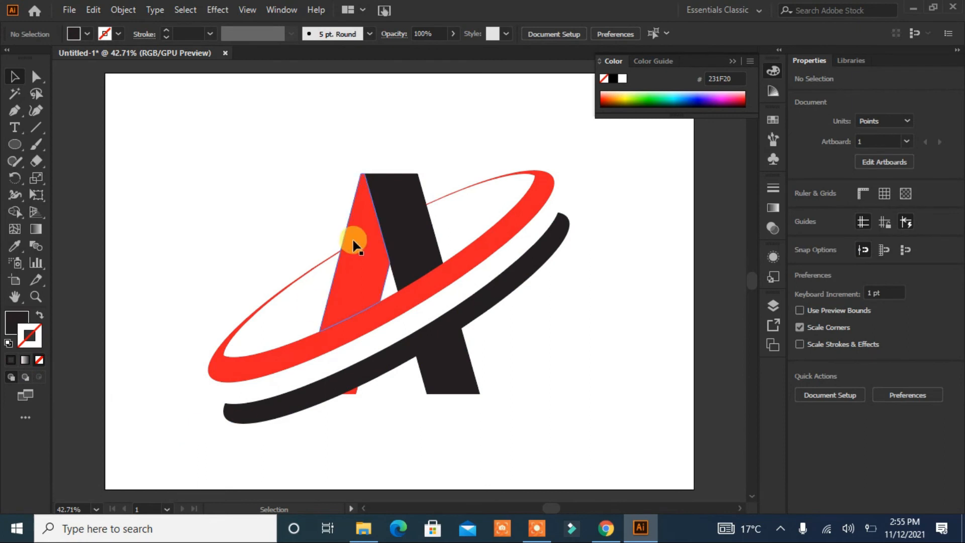
# Step: Apply a Drop Shadow effect to the black upper part of the letter's right bar
pyautogui.click(405, 234)
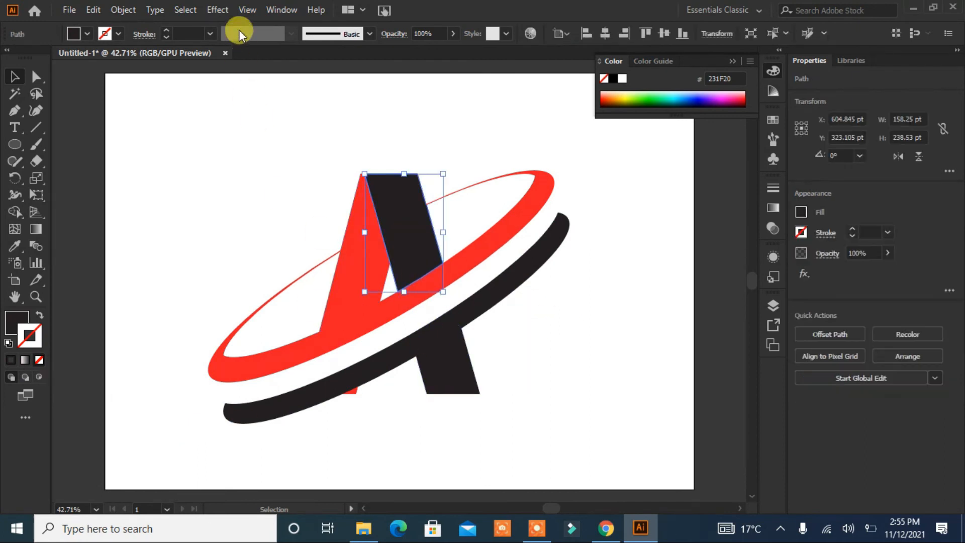
pyautogui.click(217, 9)
pyautogui.moveTo(245, 170)
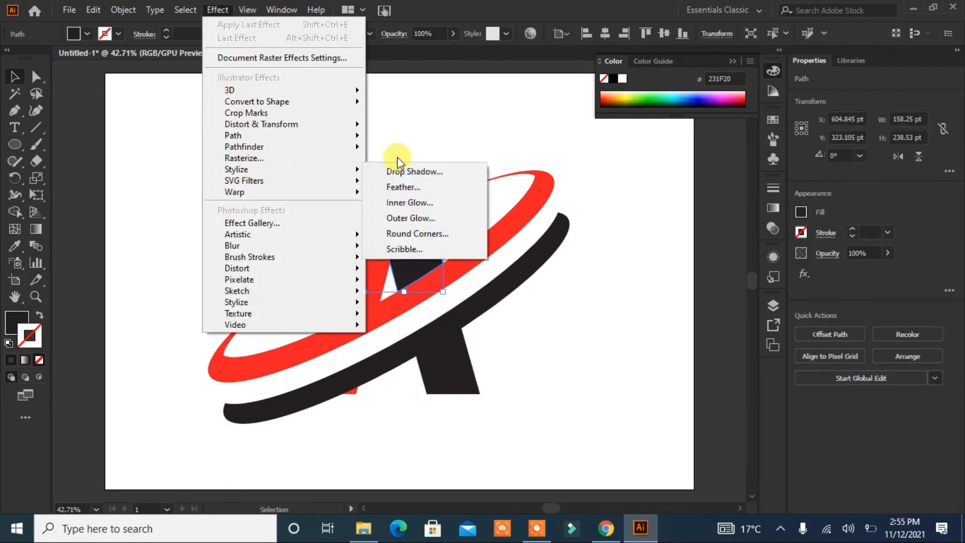
pyautogui.click(388, 173)
pyautogui.click(409, 332)
pyautogui.click(470, 332)
pyautogui.click(599, 290)
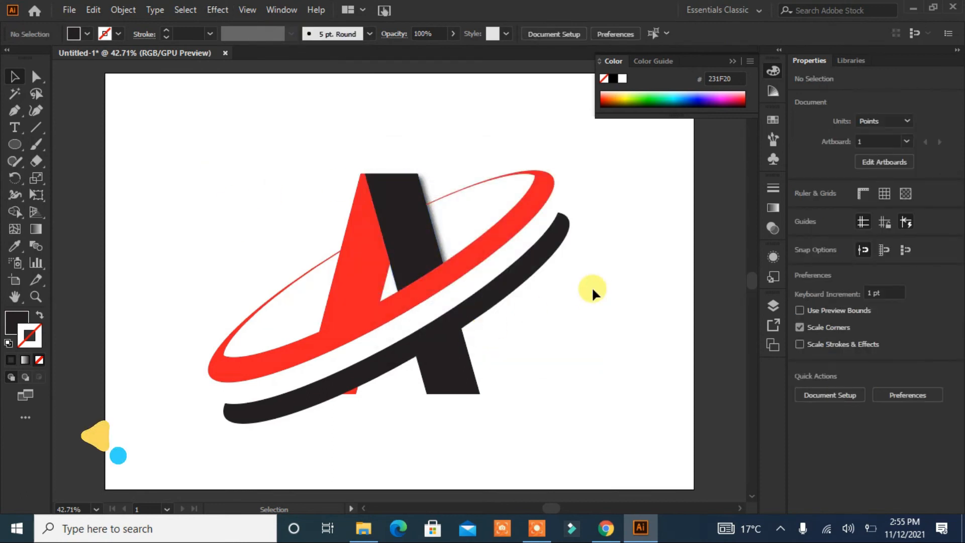
# Step: Edit the right bar's drop shadow, setting the X offset to -27 pt and the Y offset to -11 pt
pyautogui.click(414, 245)
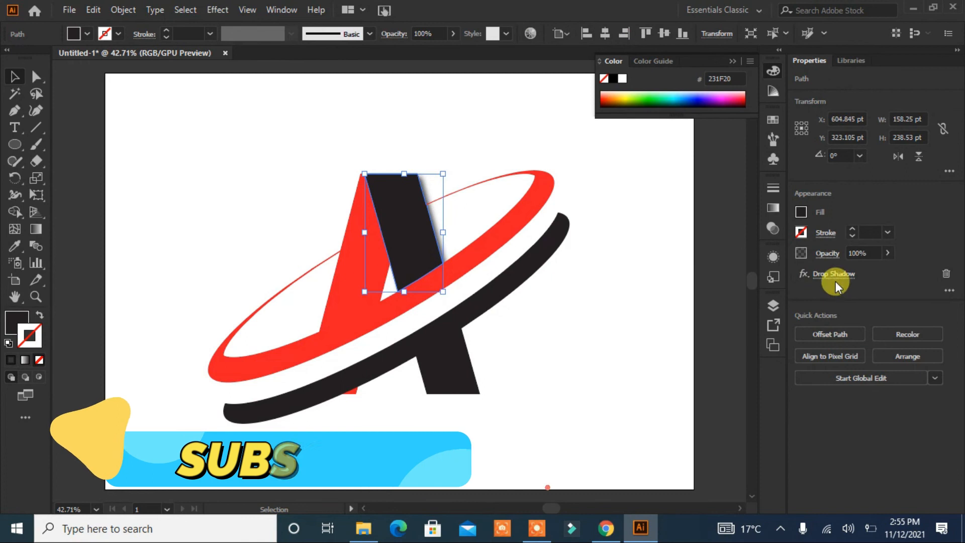
pyautogui.click(835, 281)
pyautogui.moveTo(504, 164); pyautogui.dragTo(668, 146)
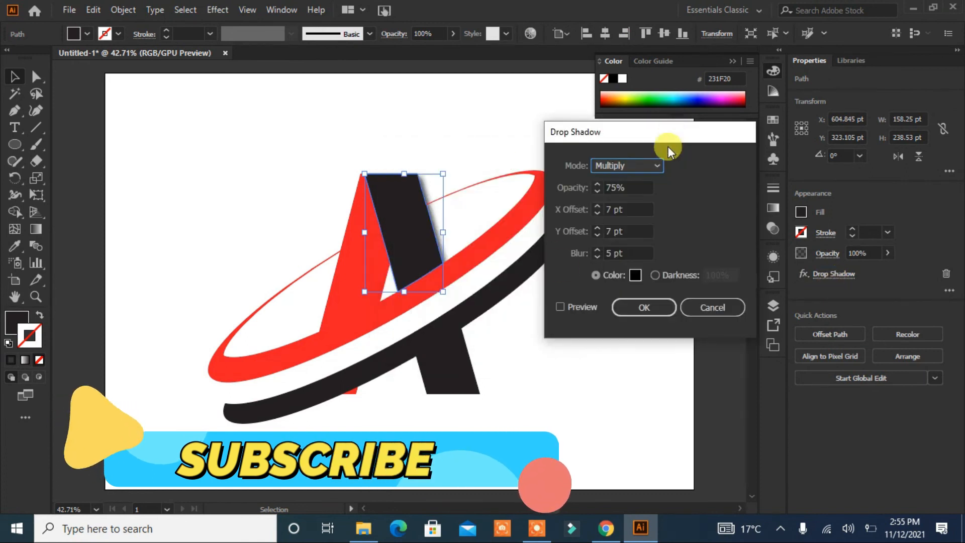
pyautogui.click(596, 214)
pyautogui.click(595, 234)
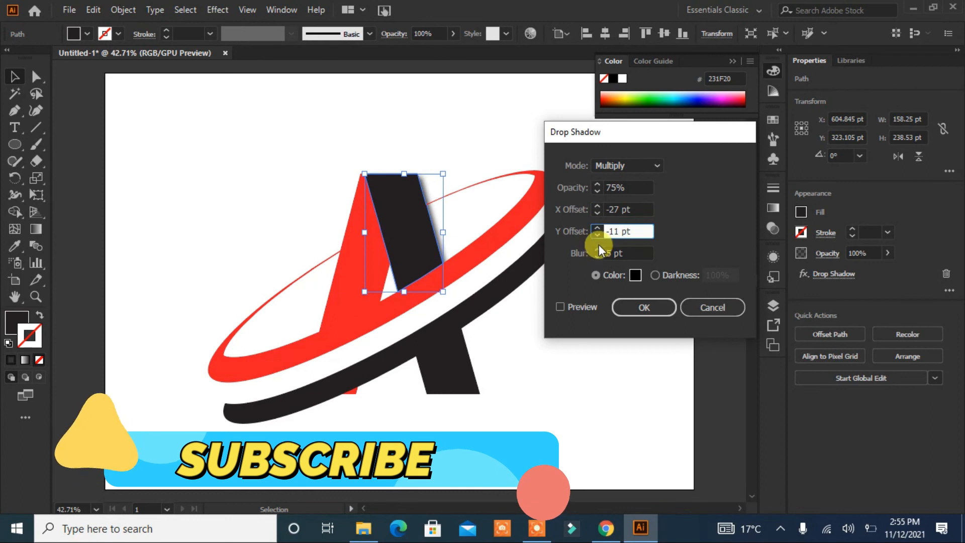
pyautogui.click(595, 259)
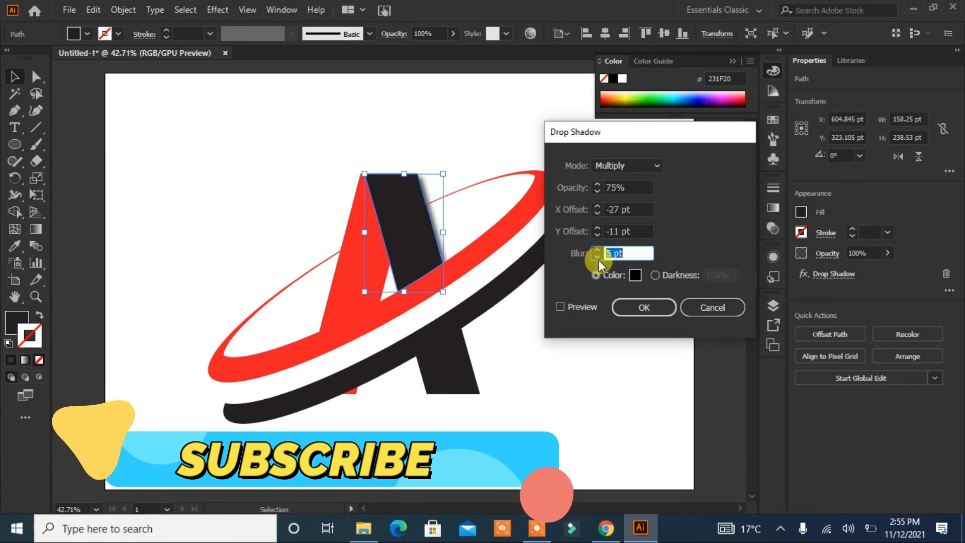